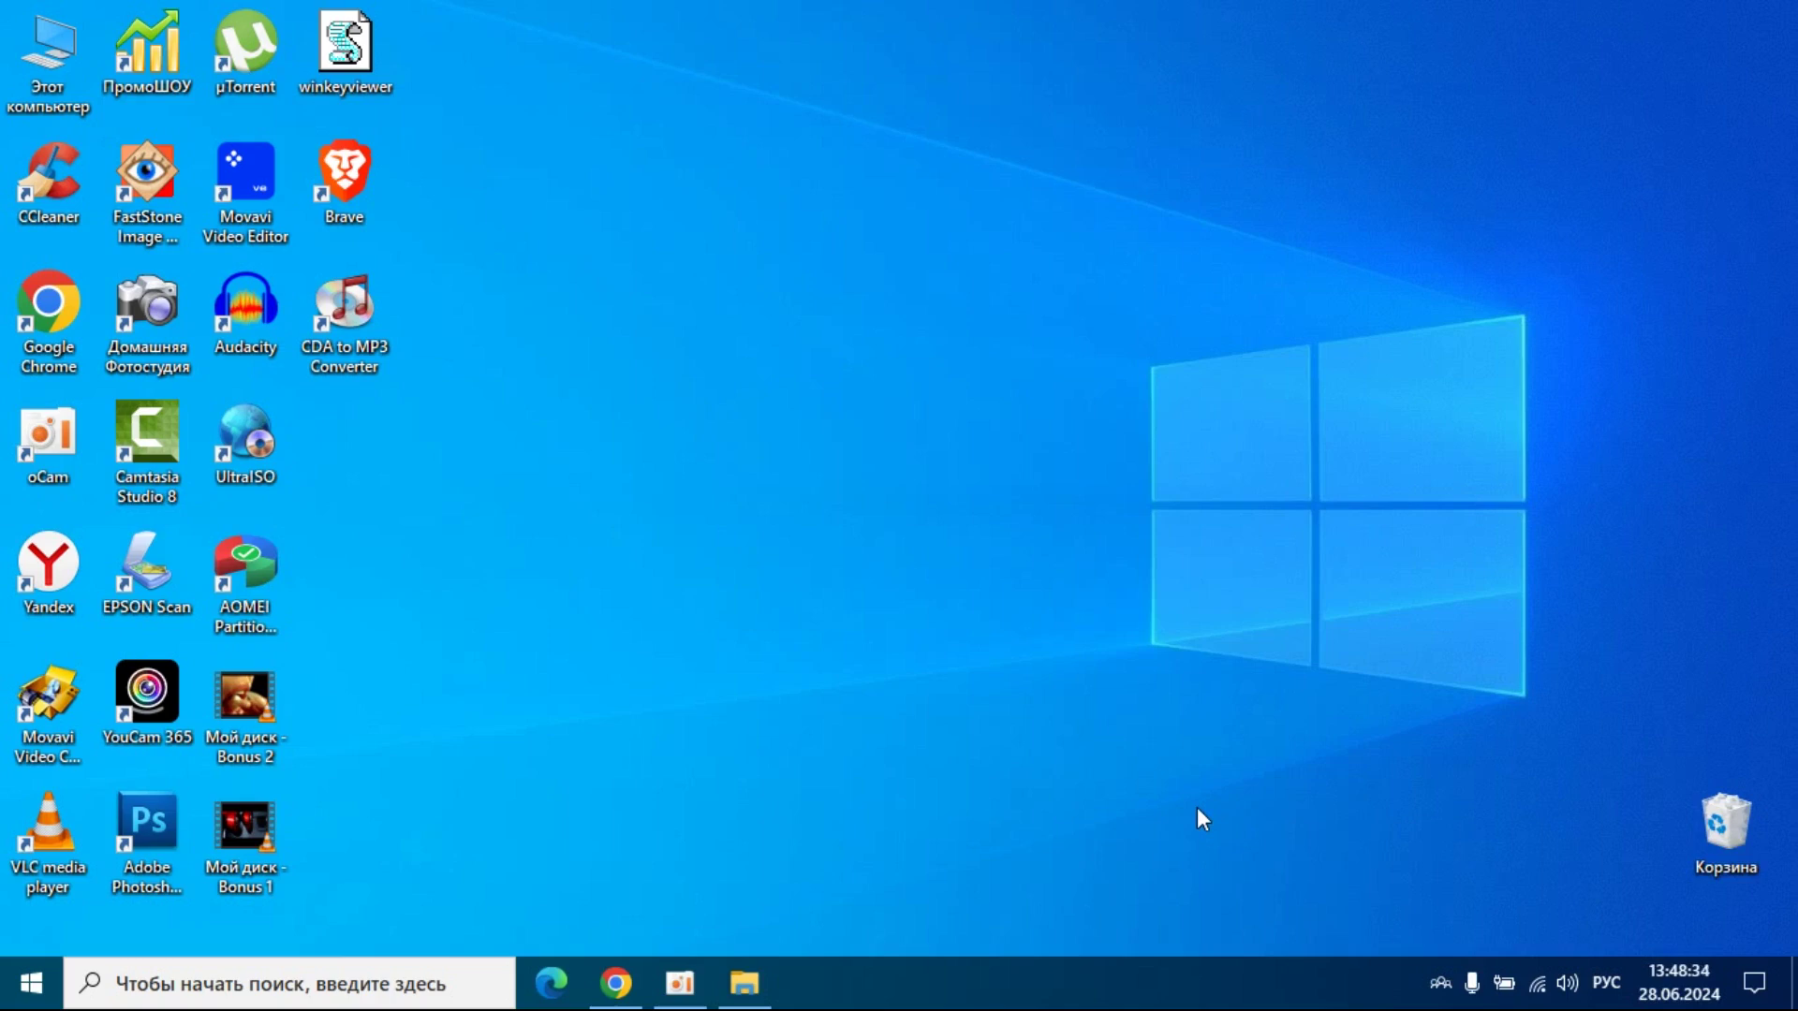
- Search Windows for "команд" and run Командная строка as administrator
left_click(146, 985)
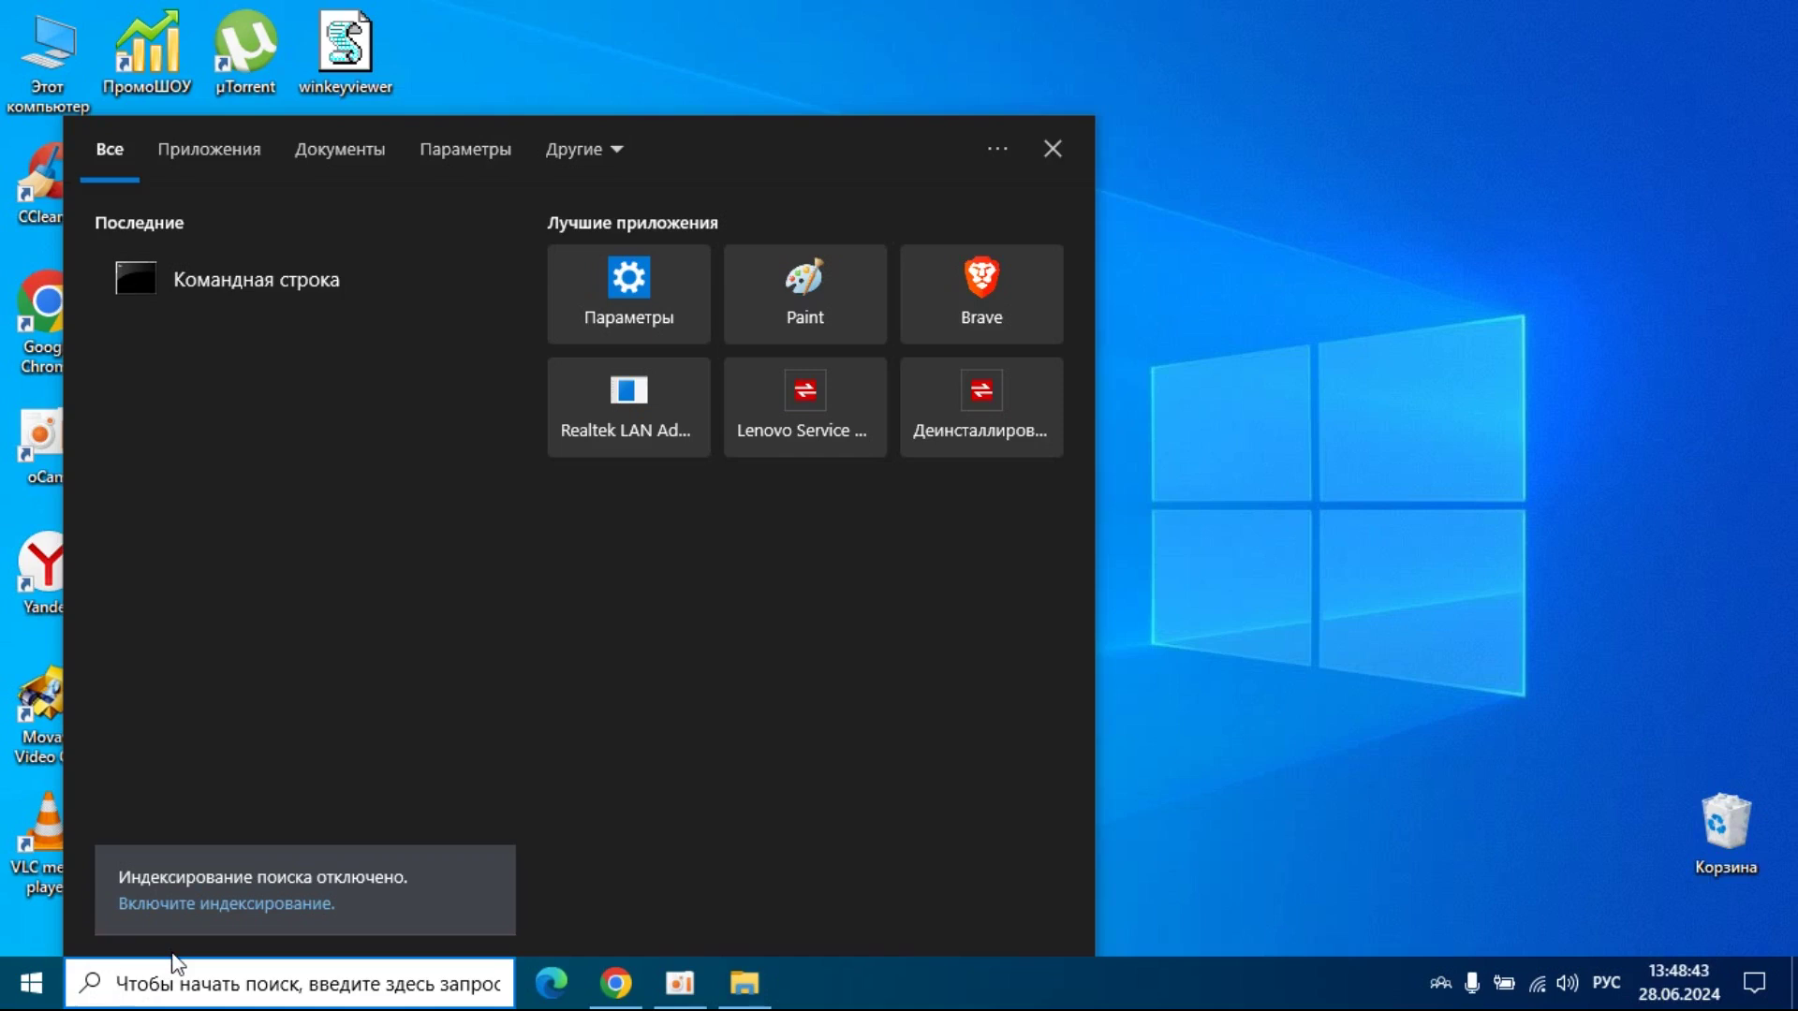
type("к")
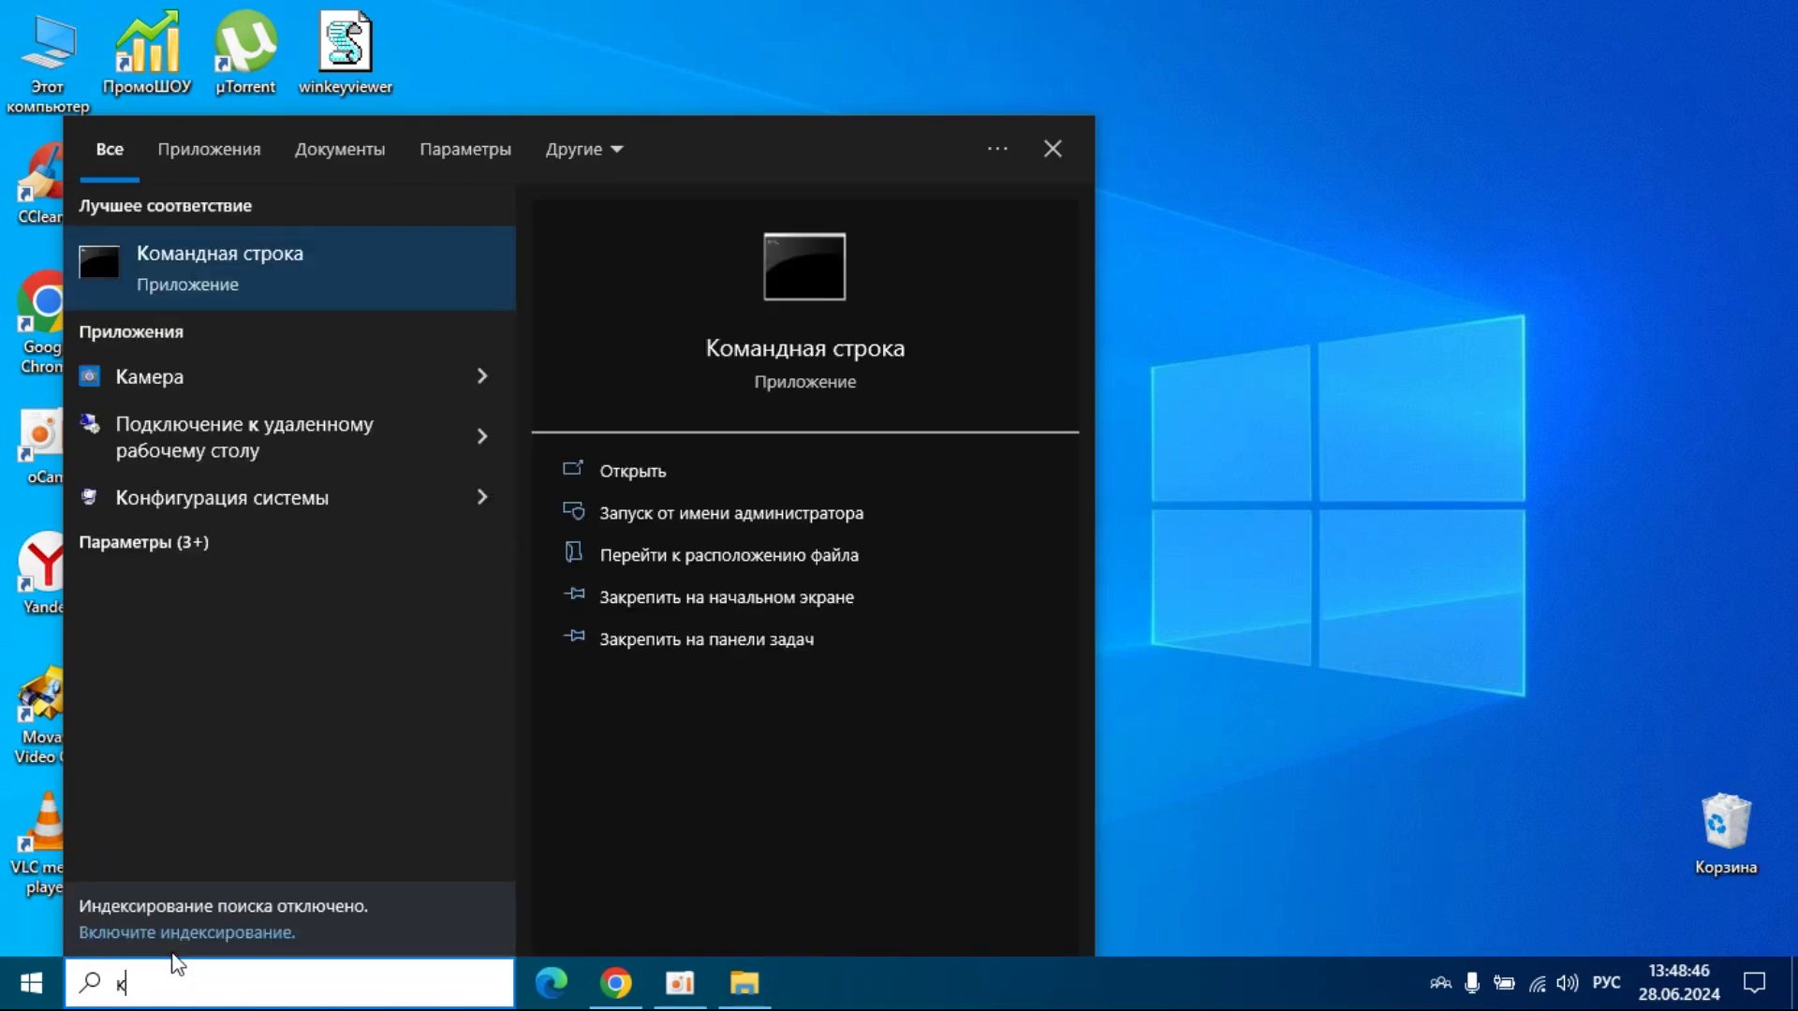
type("она")
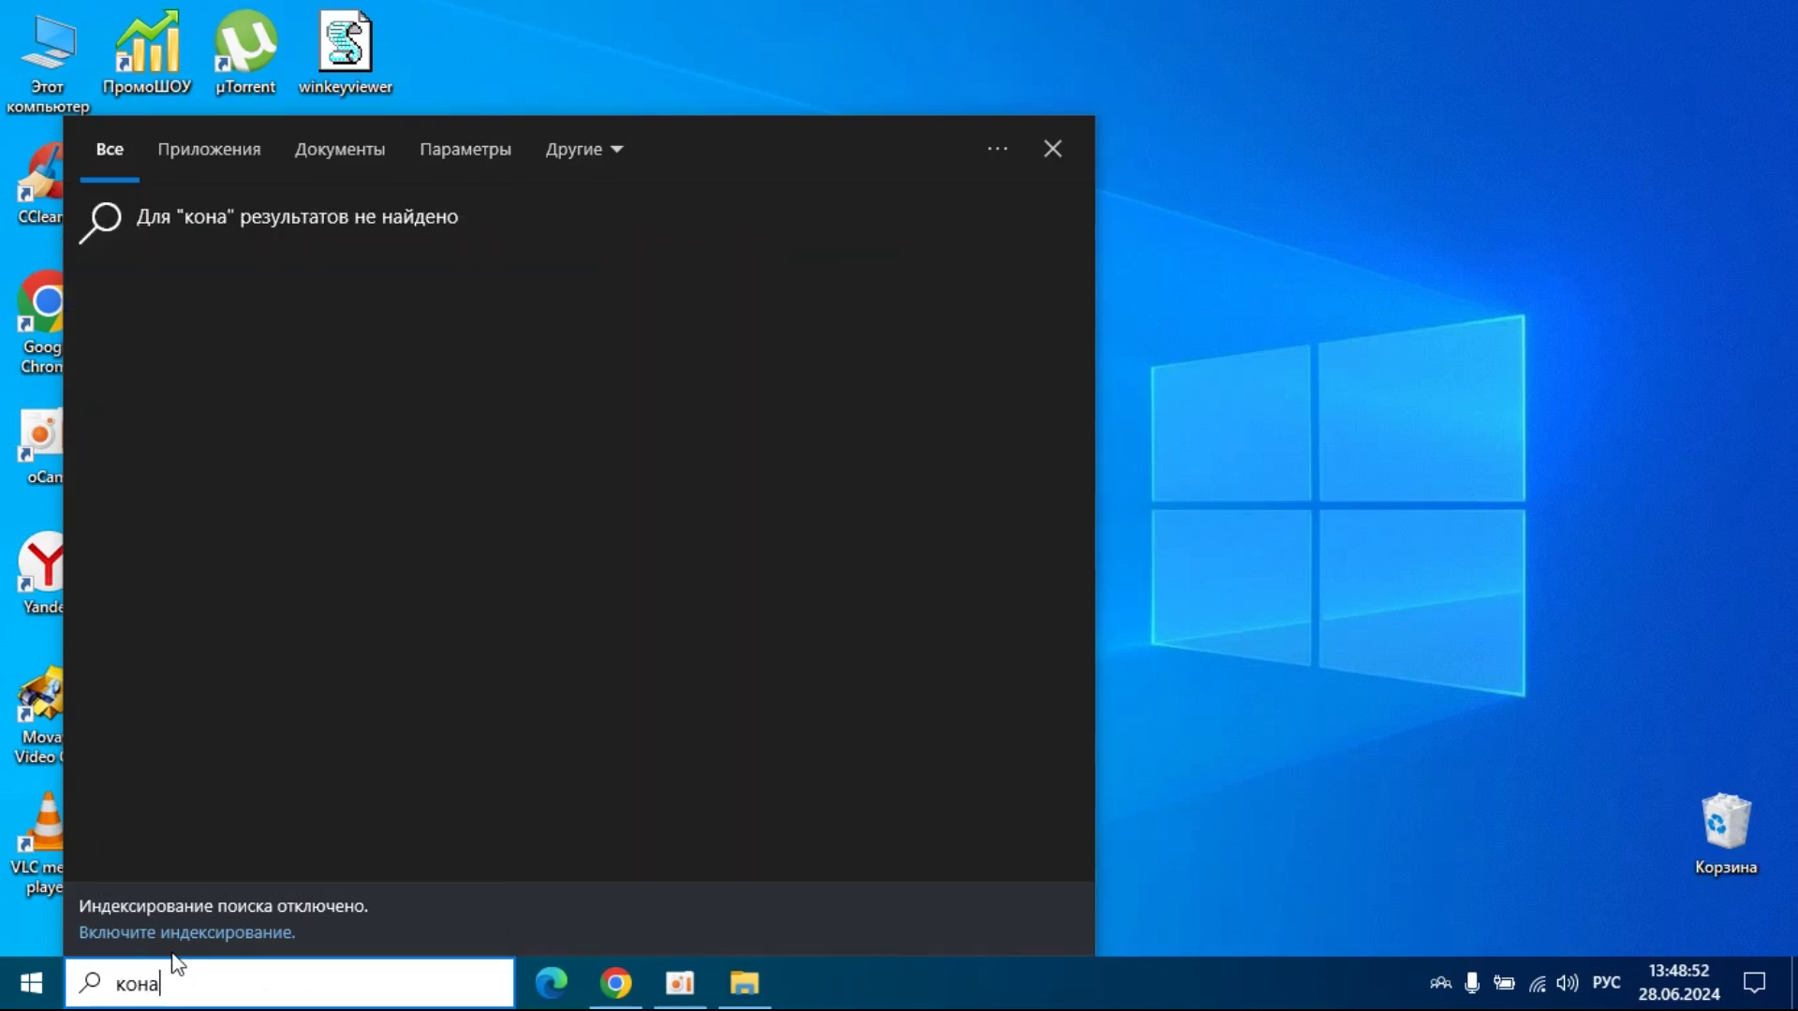
key("BackSpace")
key("BackSpace")
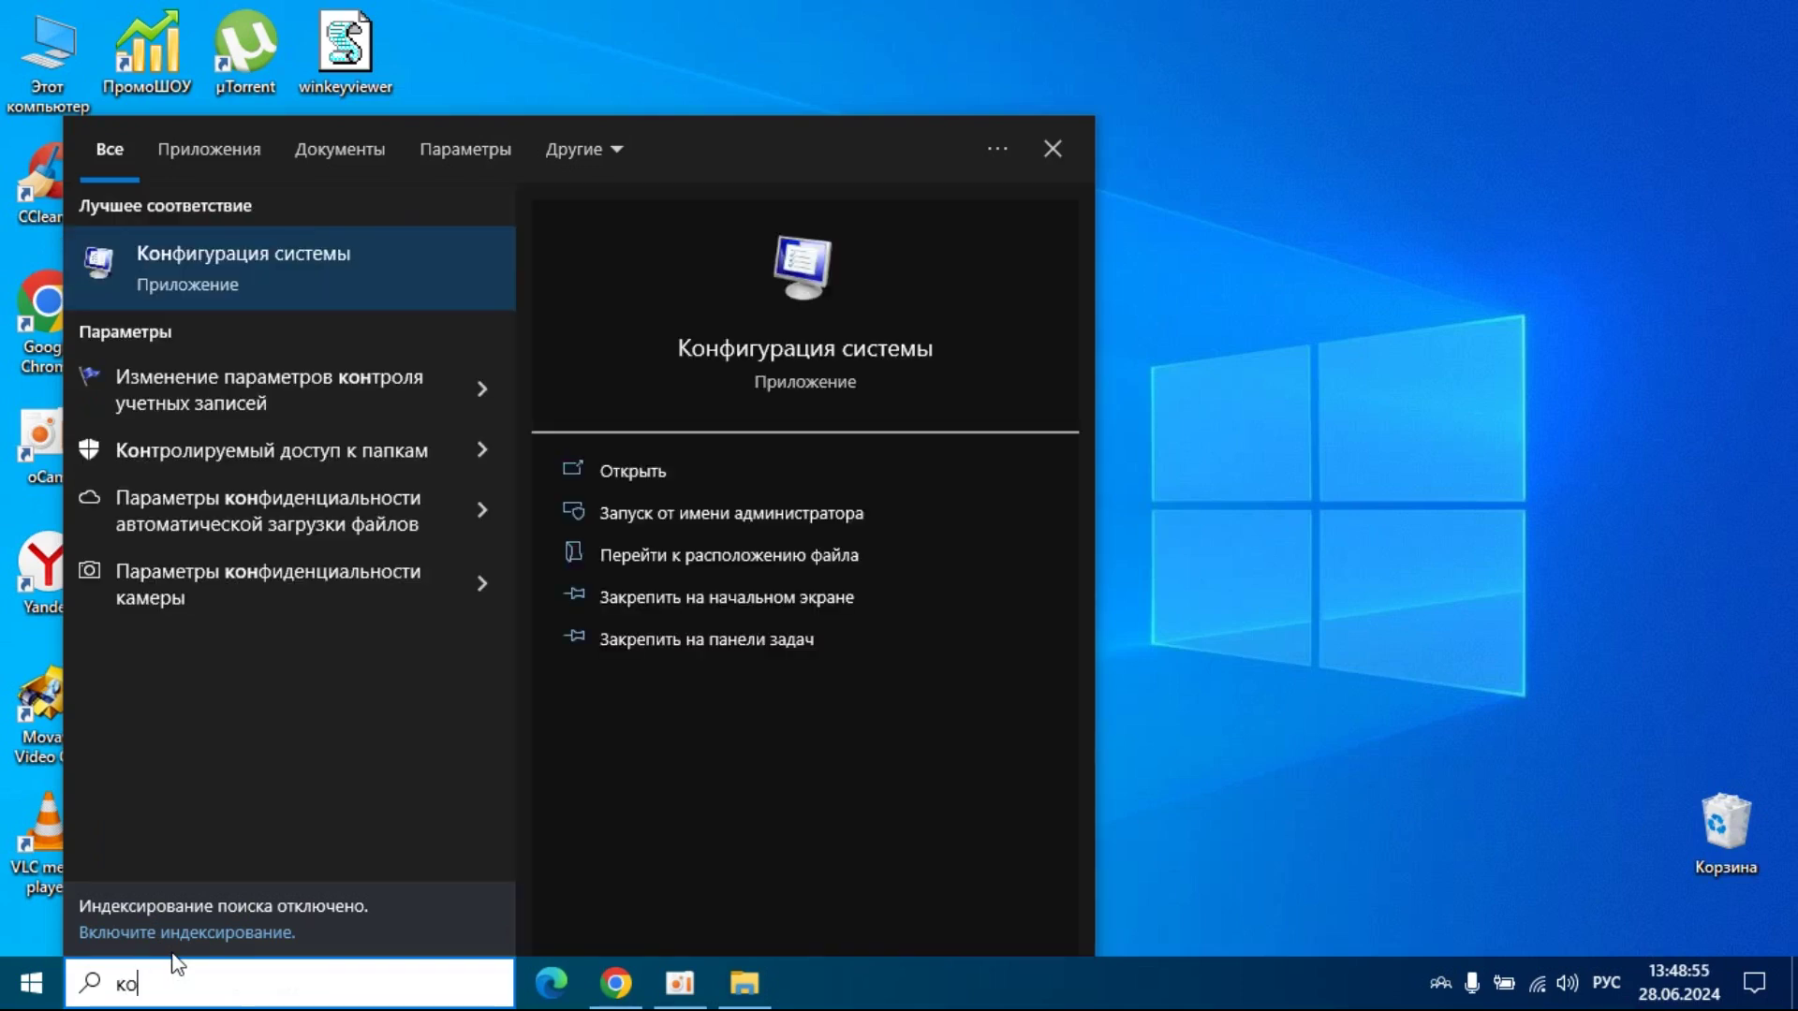
type("манда")
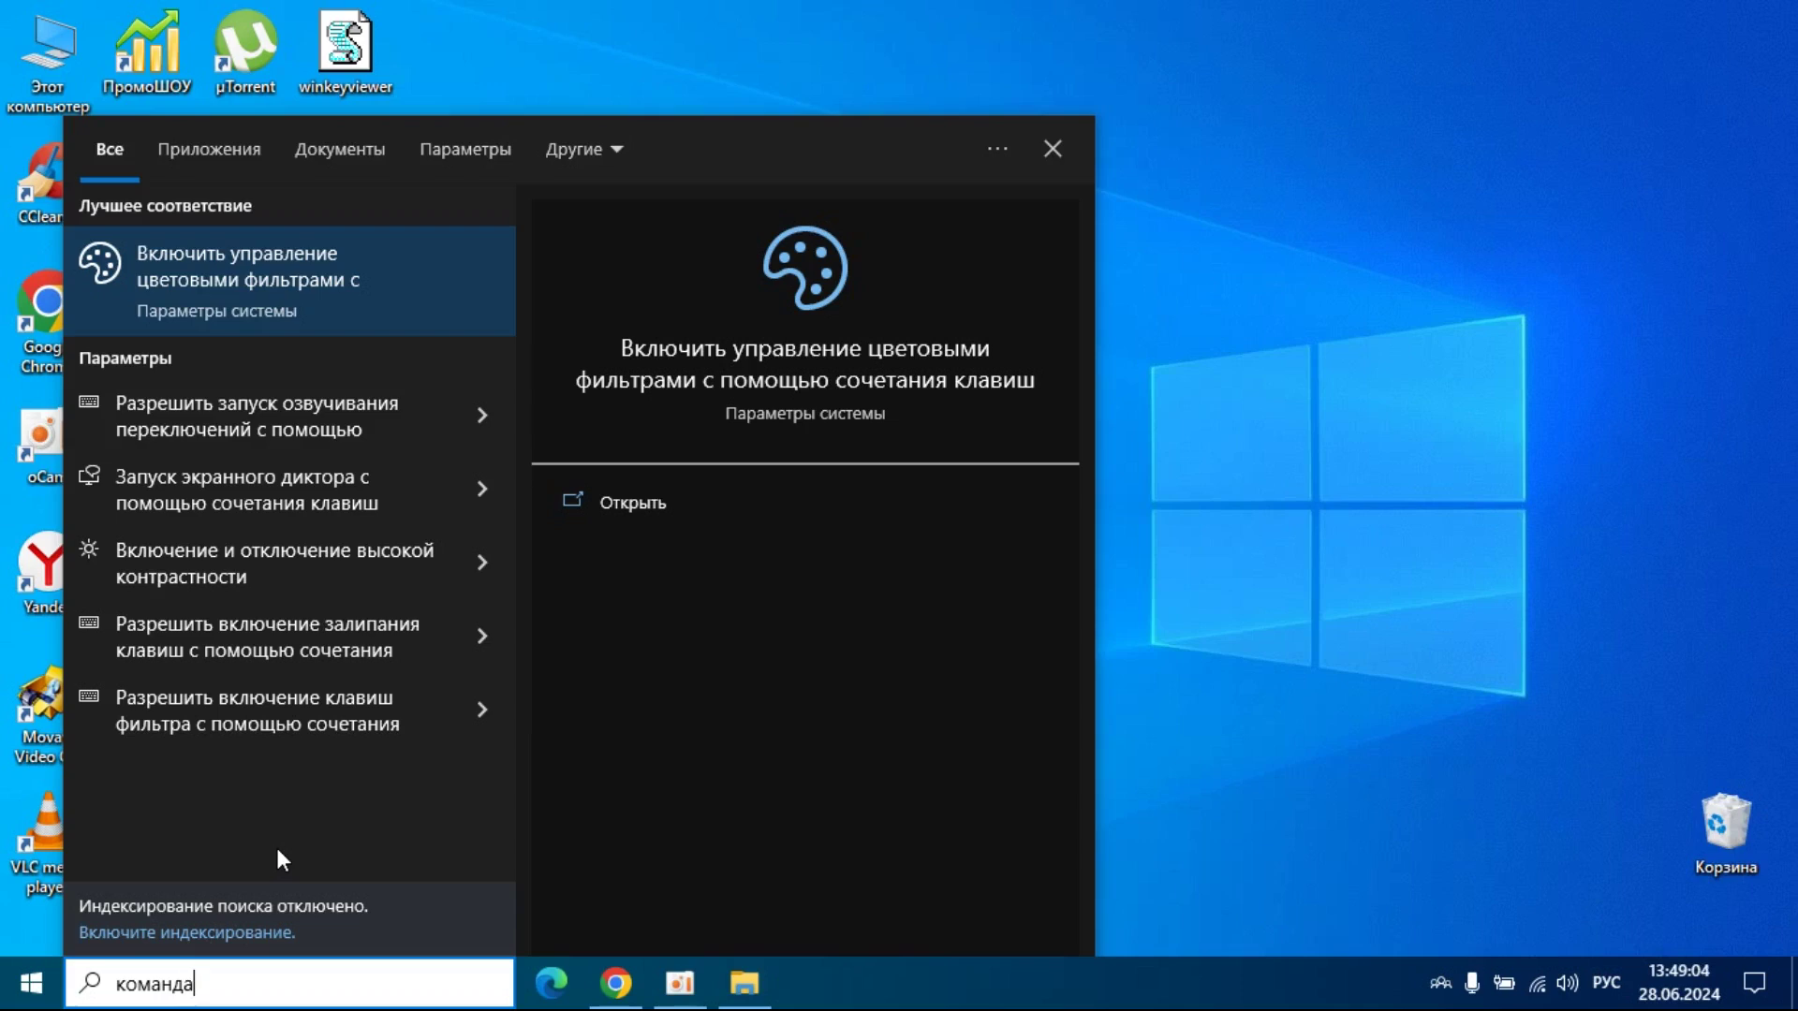
key("BackSpace")
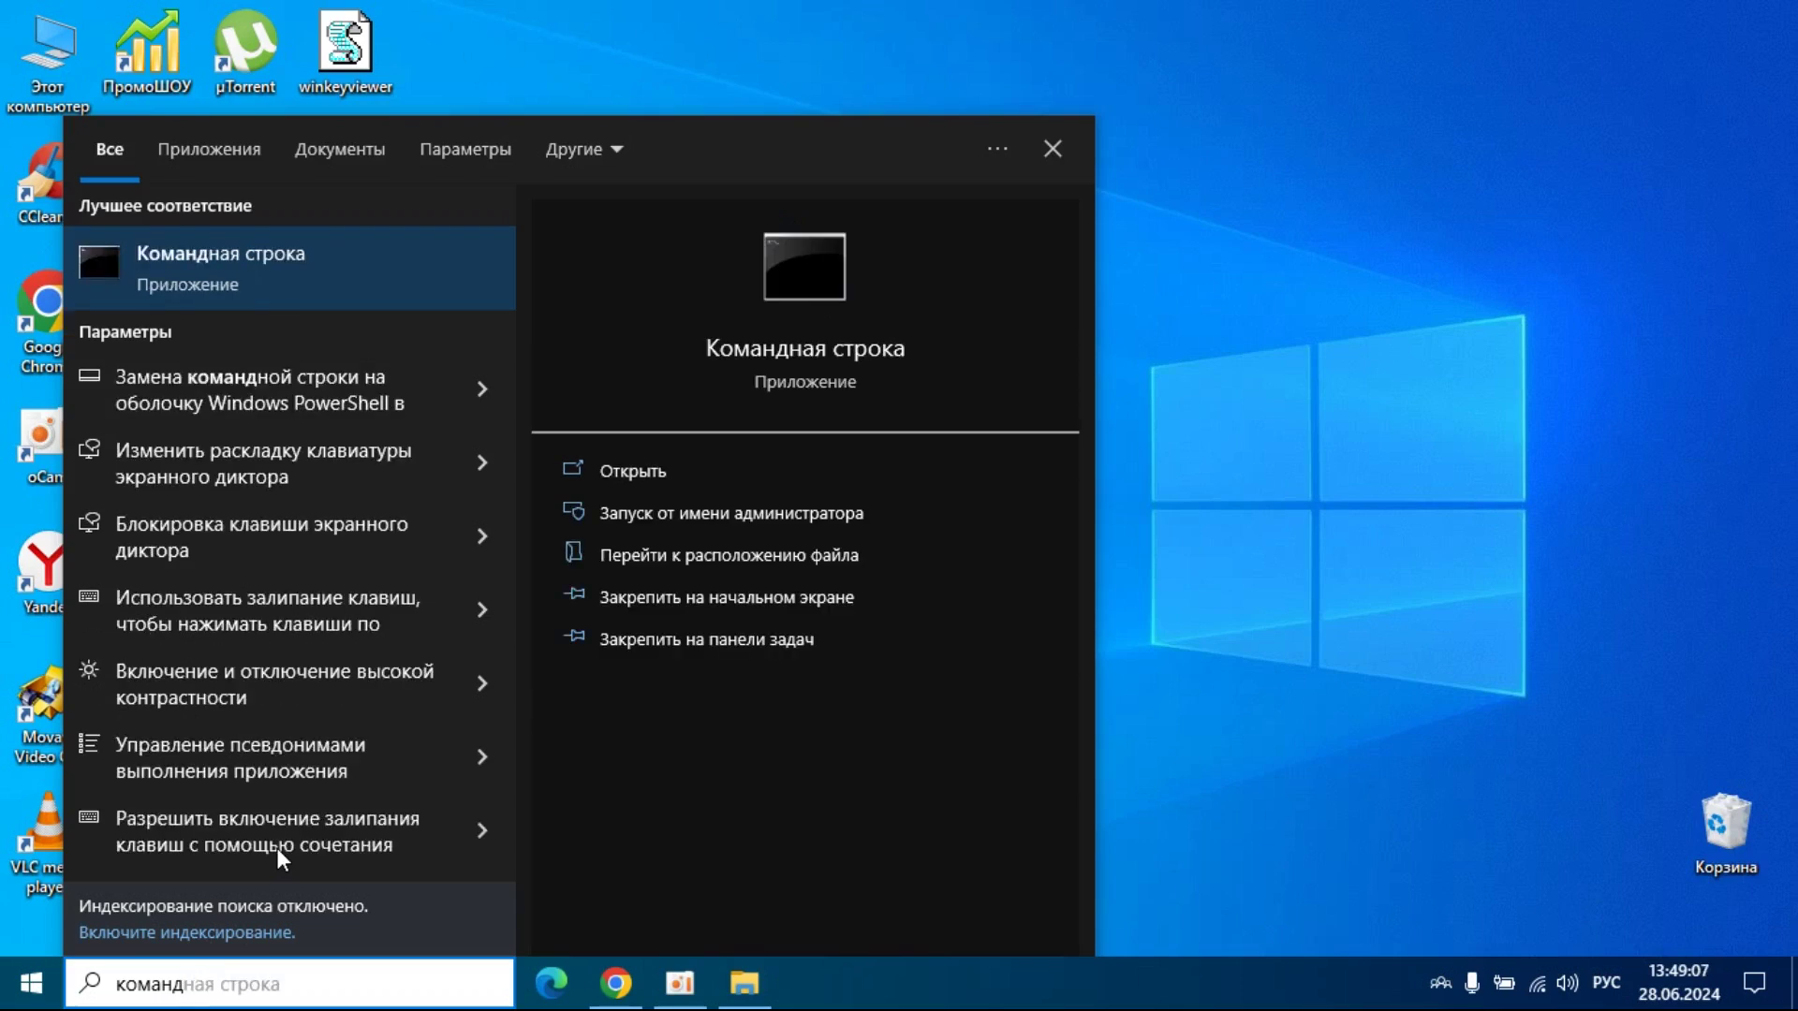
left_click(712, 517)
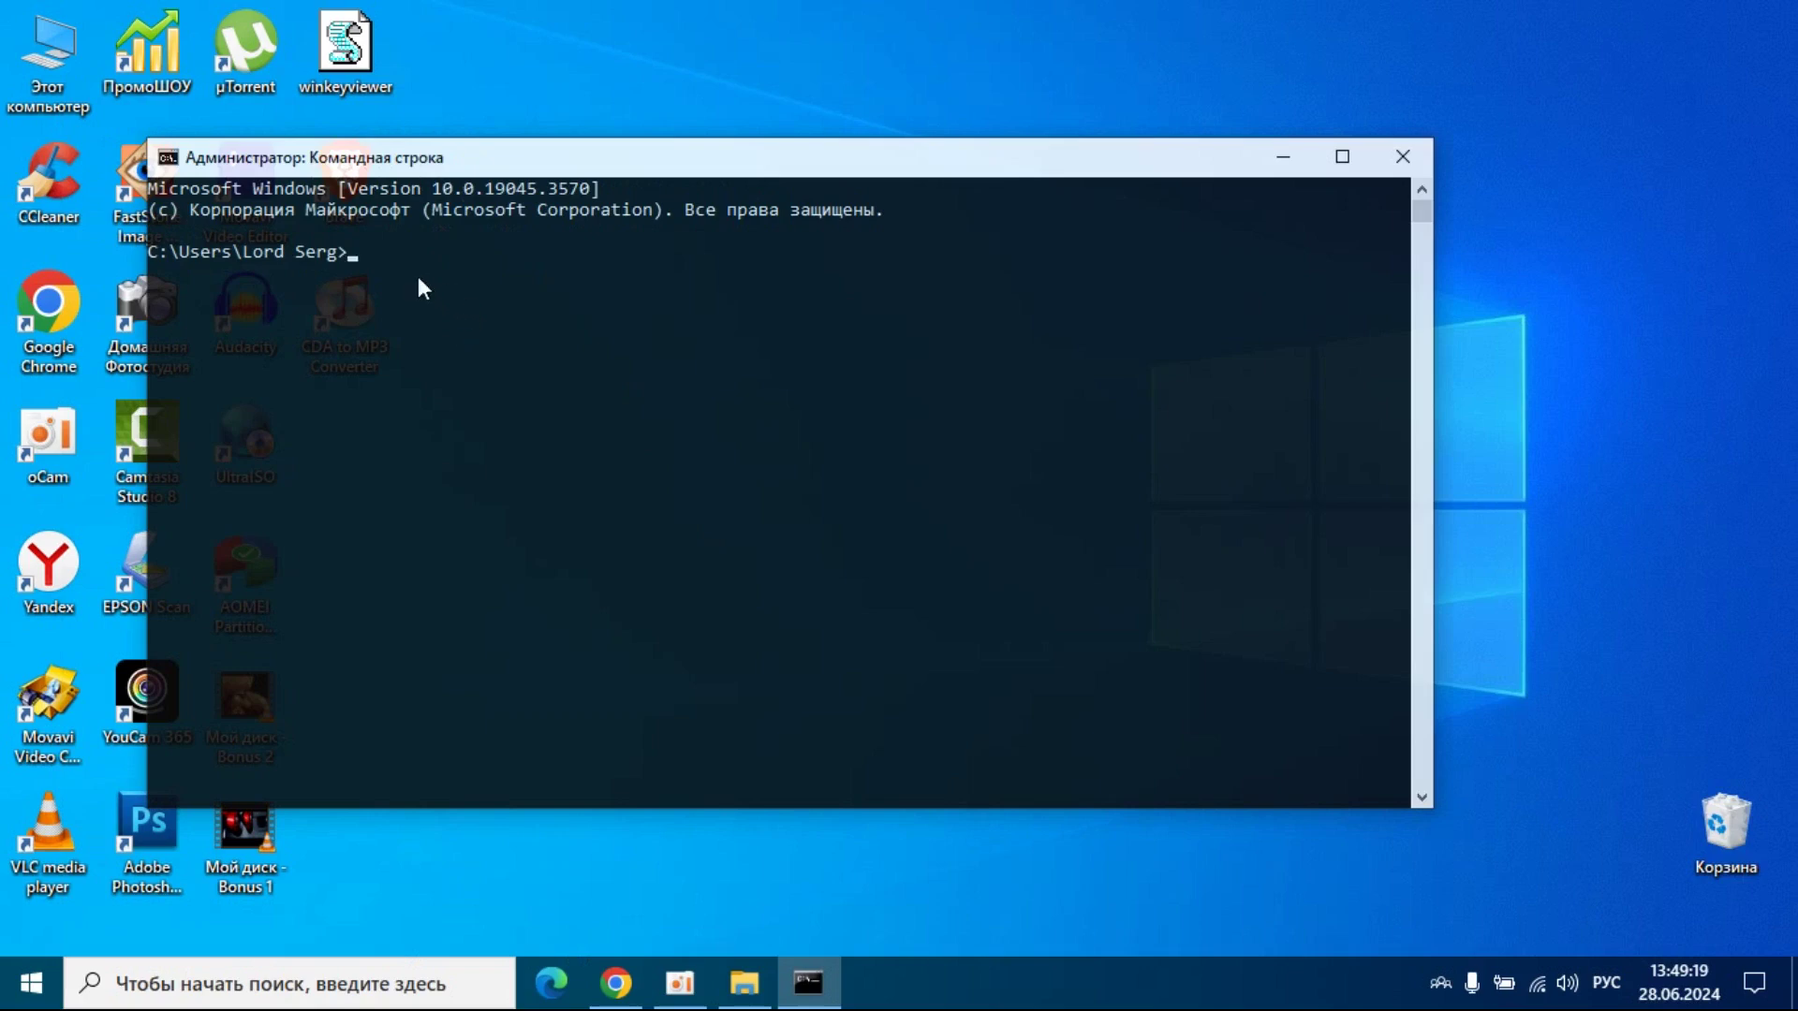
- Run powercfg -requests in the command prompt and highlight MoUsoCoreWorker.exe in the output
type("powercfg -requests")
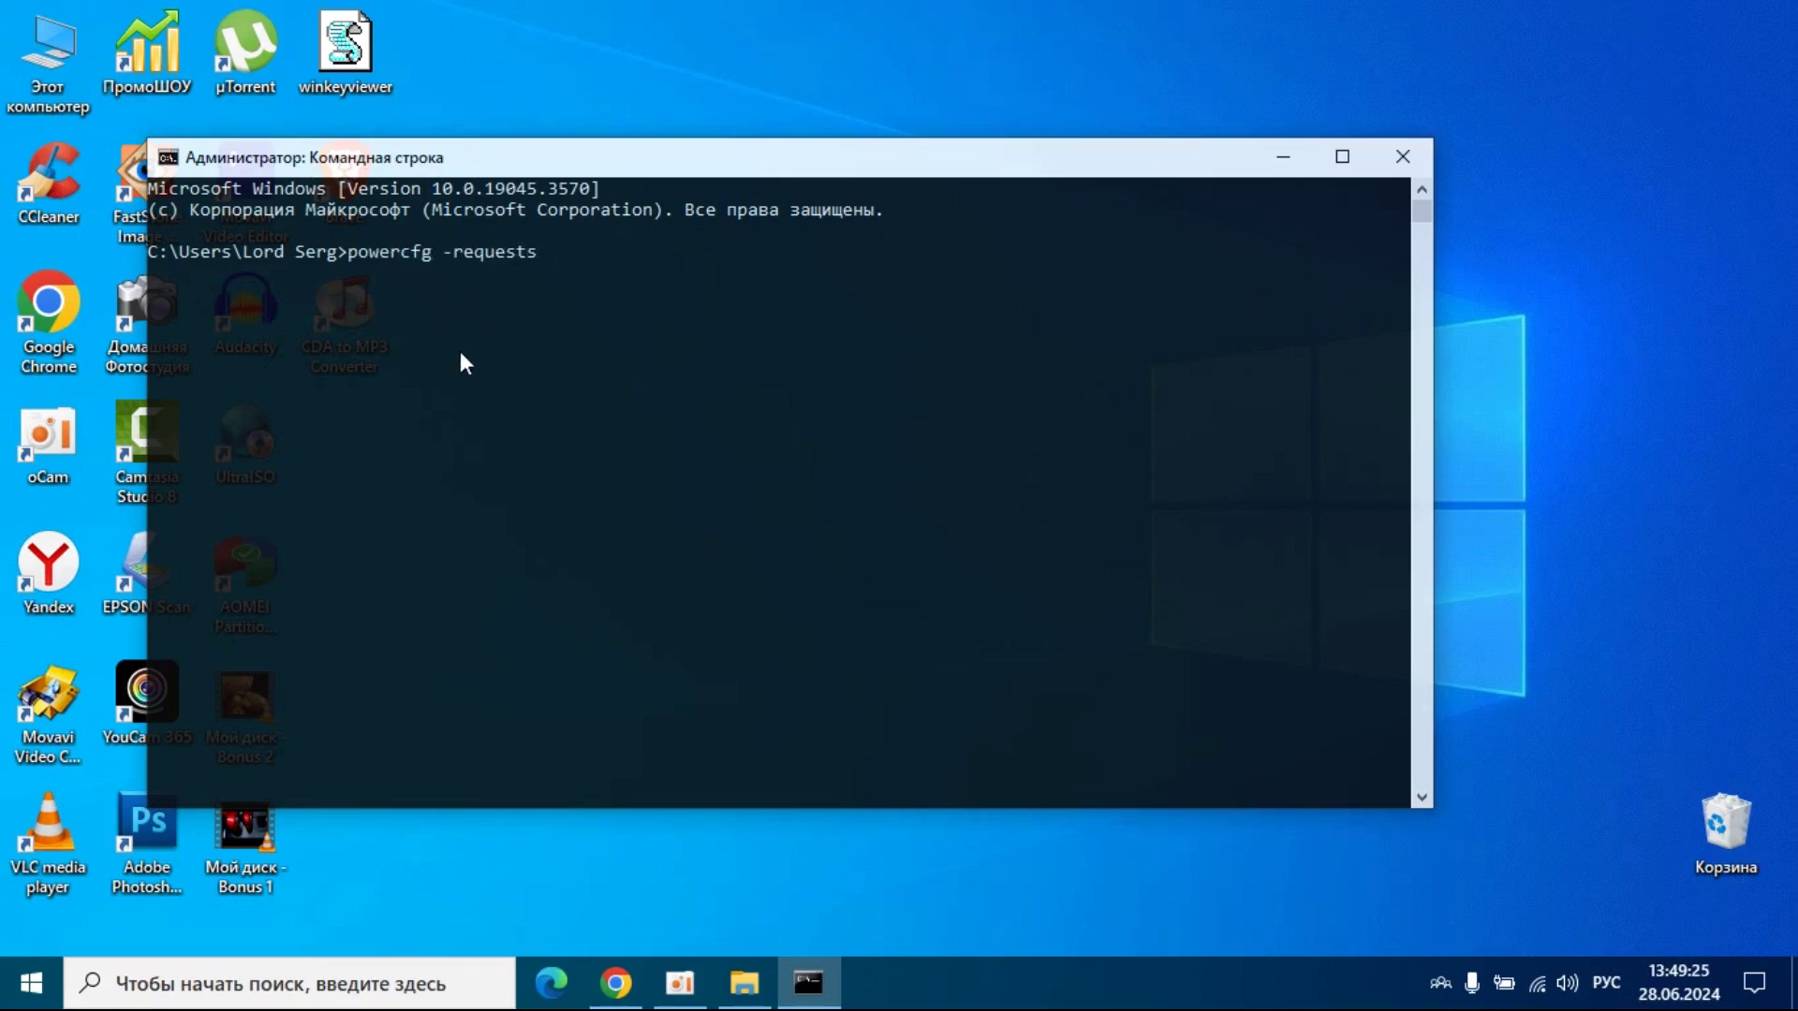
key("Return")
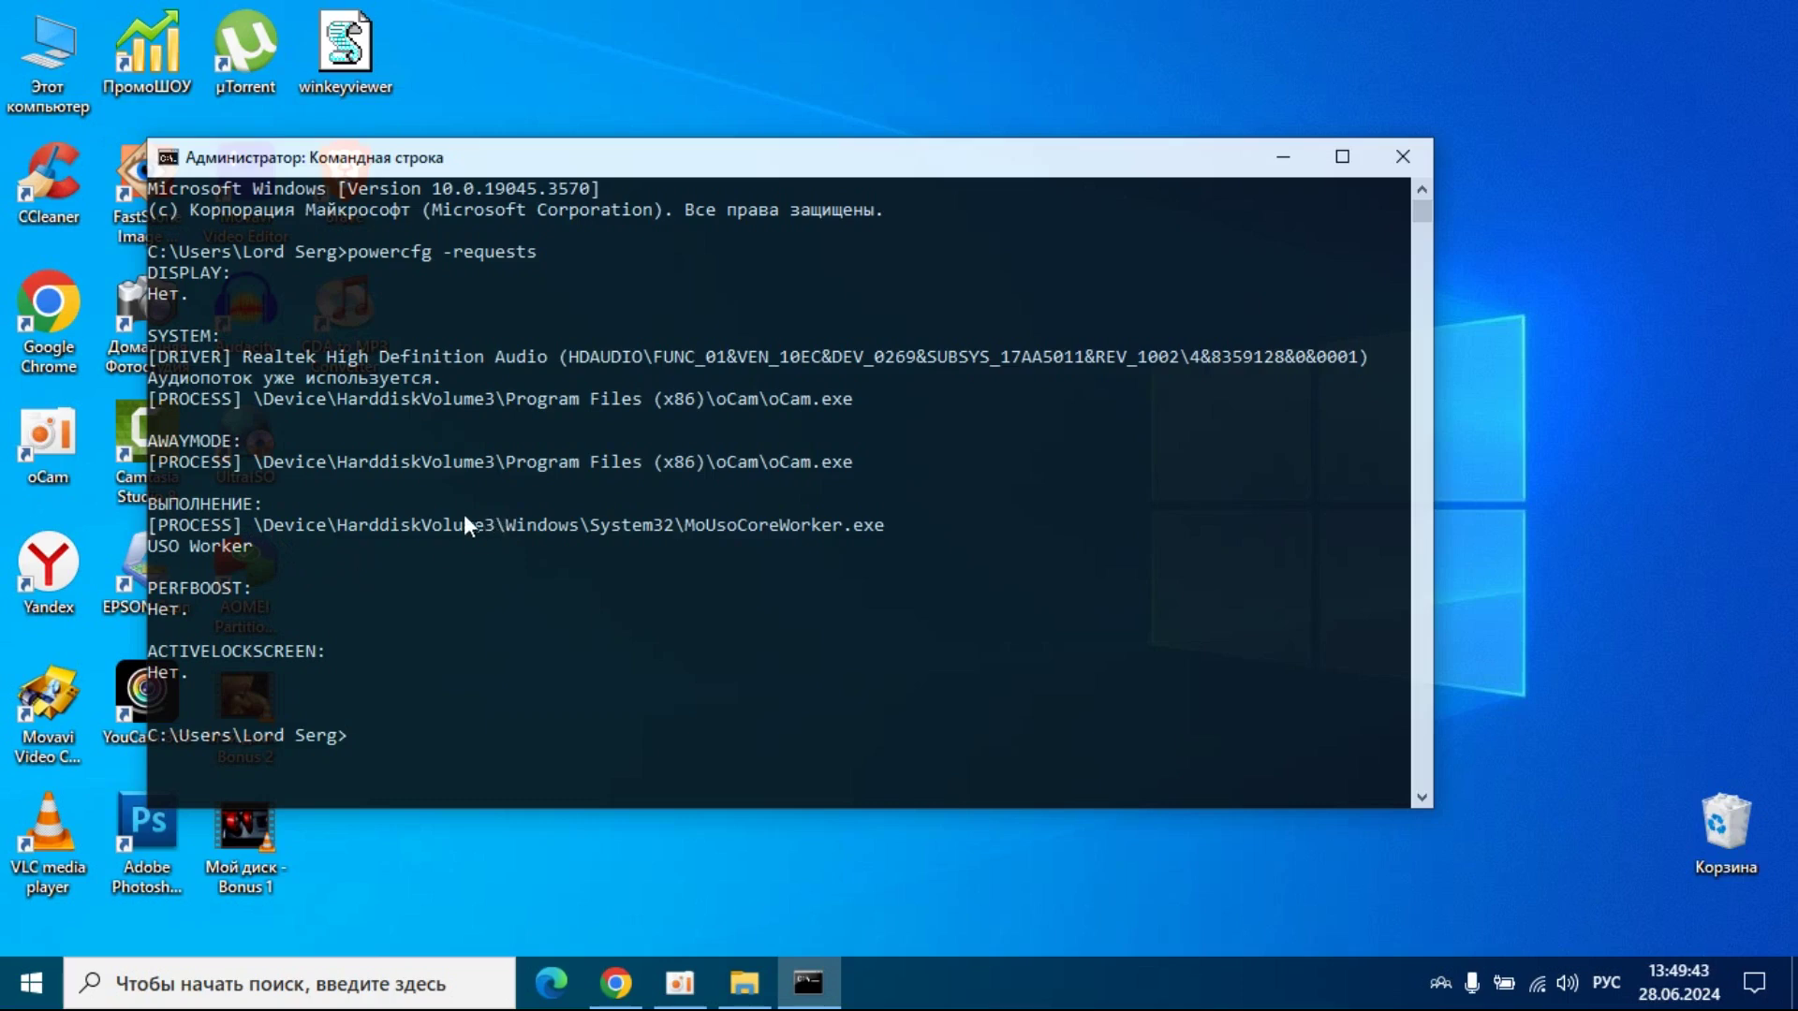
left_click_drag(678, 524, 884, 526)
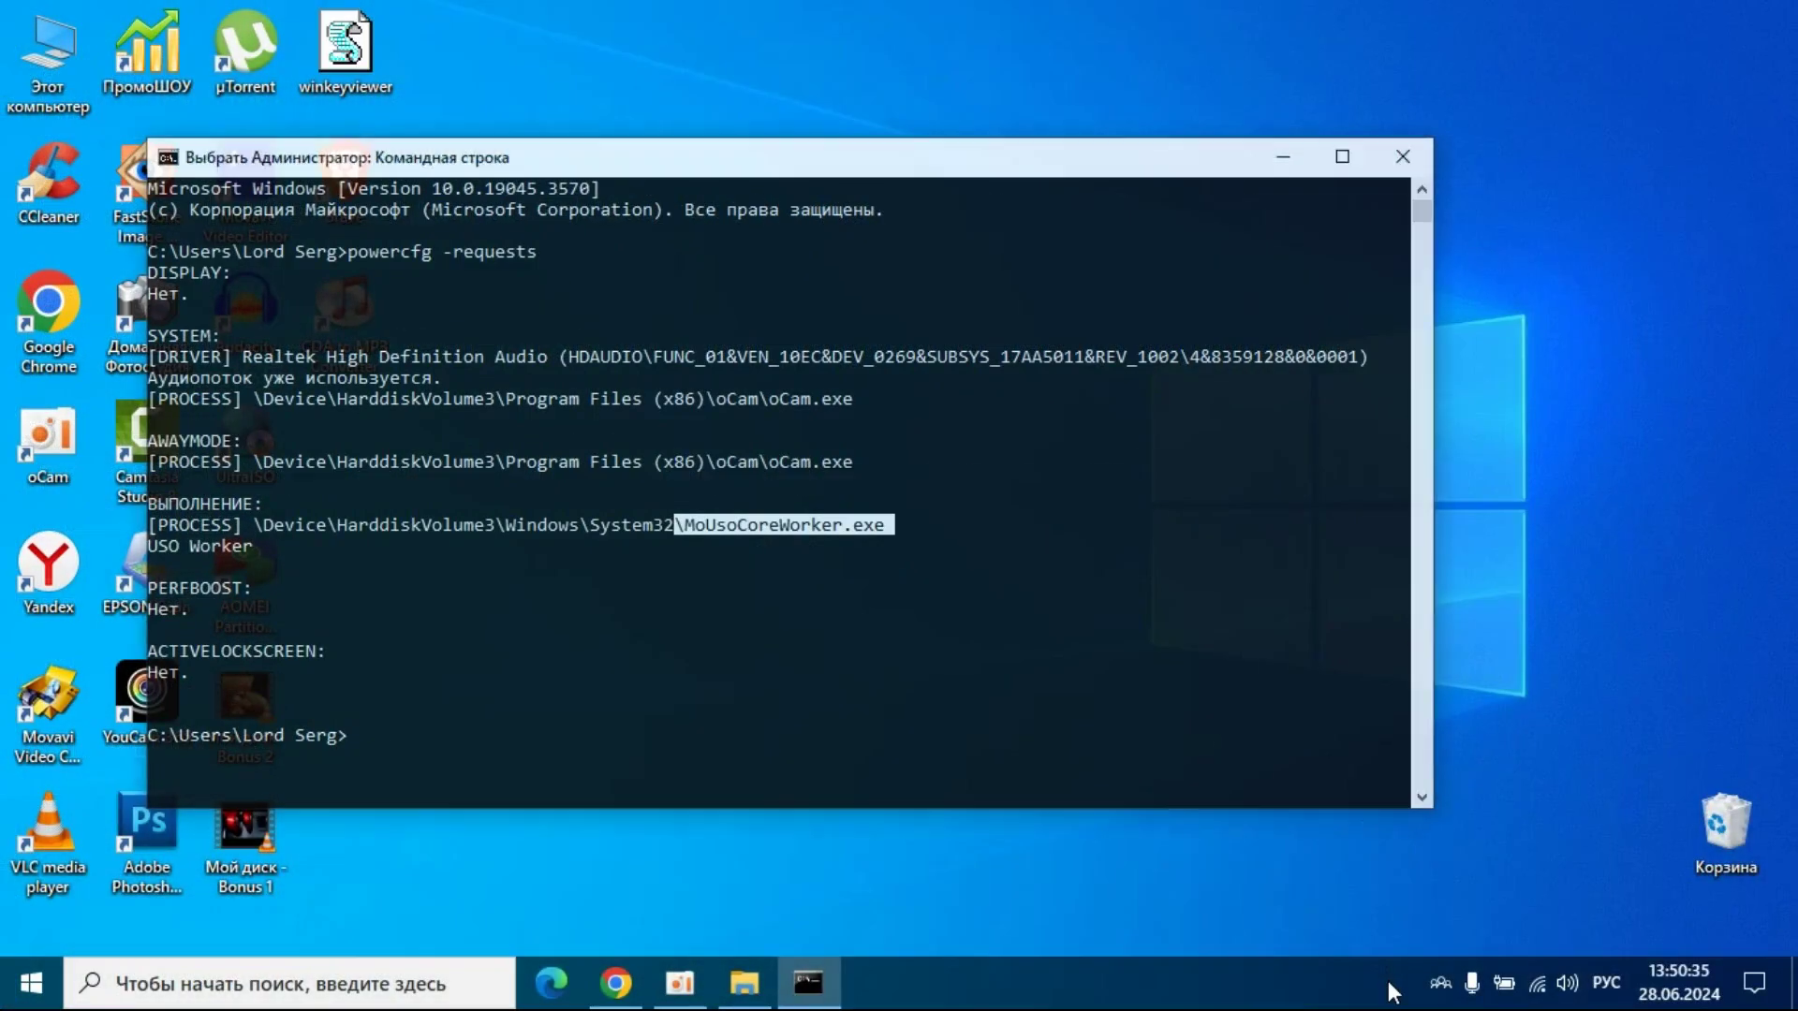
- End the MoUSO Core Worker Process in Task Manager and close both Task Manager and the command prompt
right_click(1388, 979)
left_click(1397, 854)
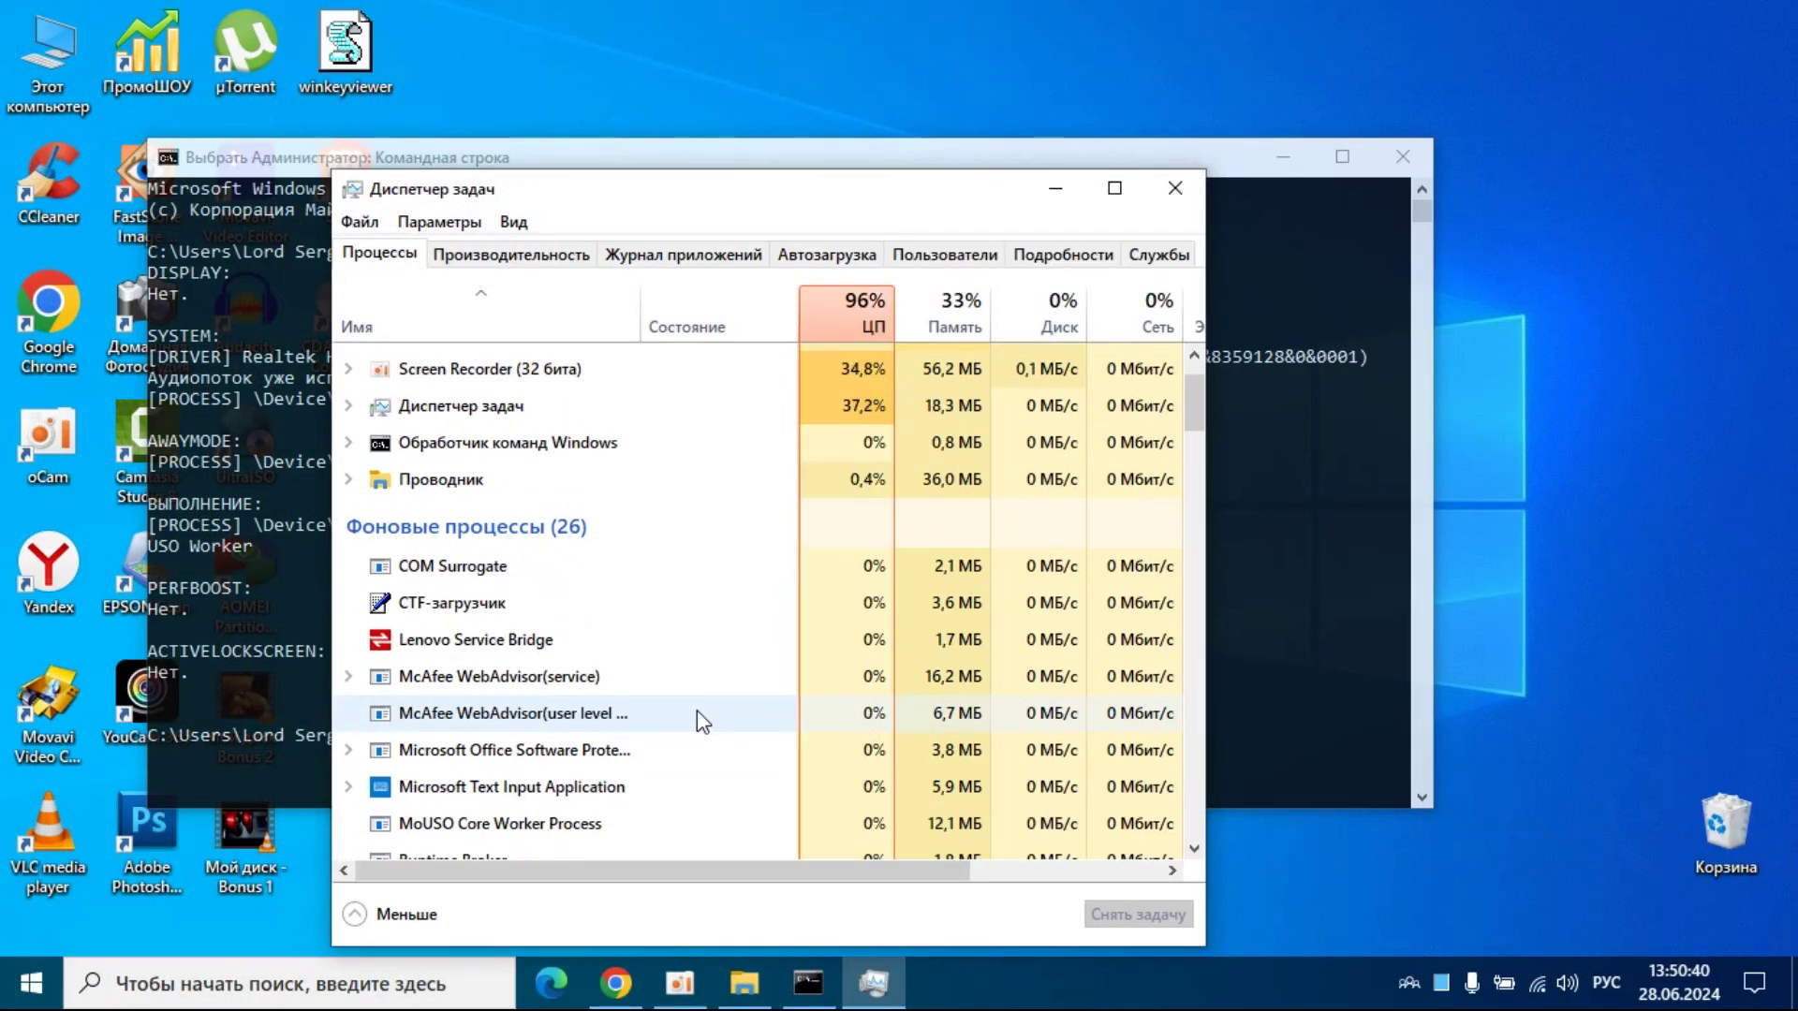
left_click(519, 785)
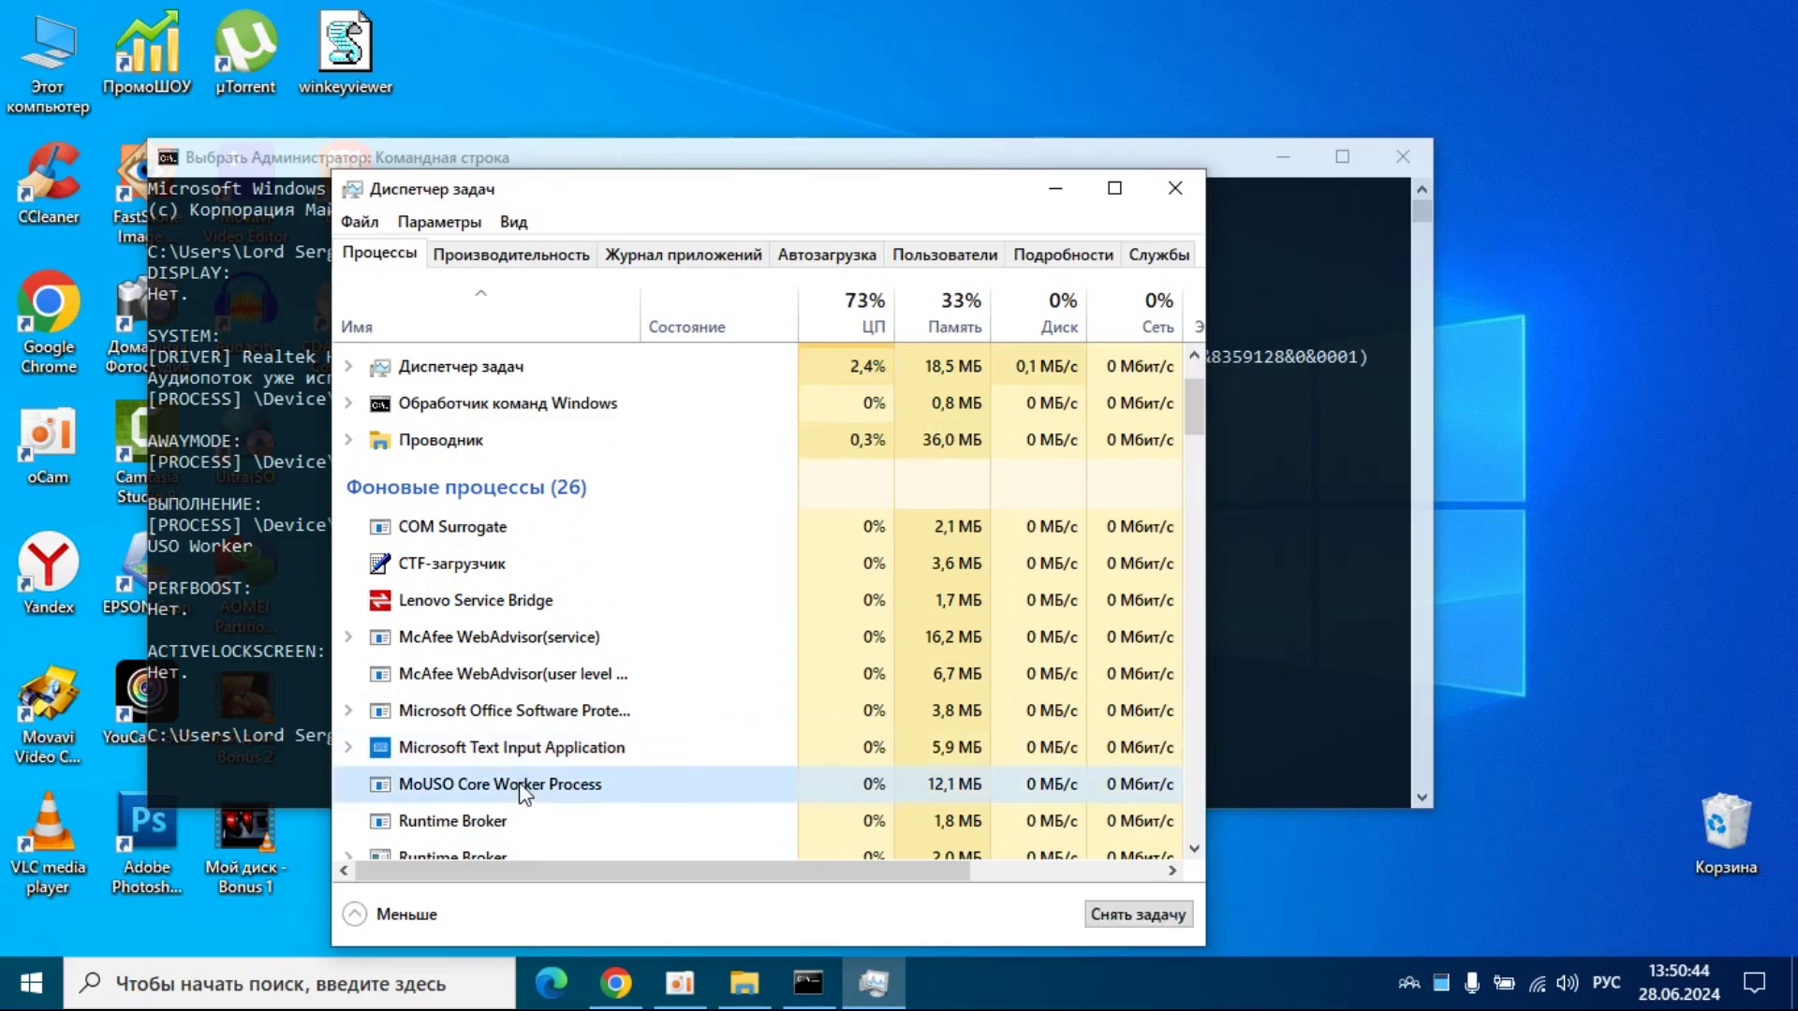
left_click(1141, 916)
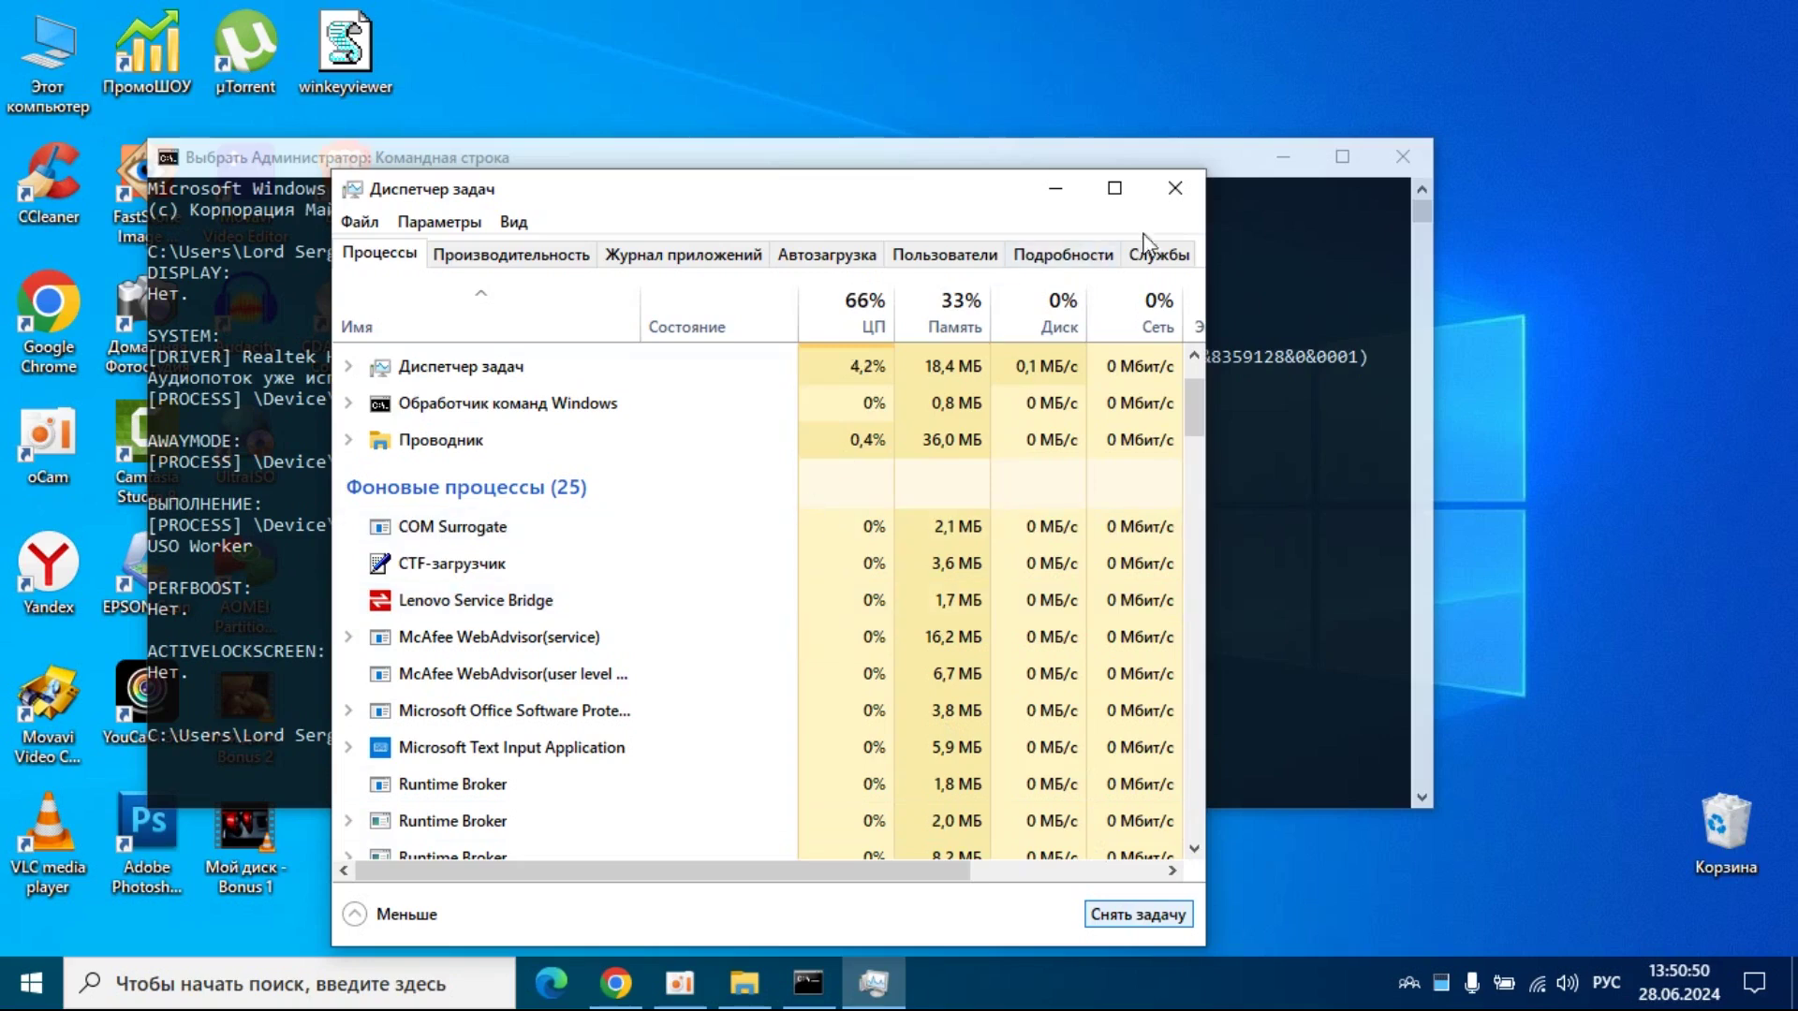
left_click(1177, 189)
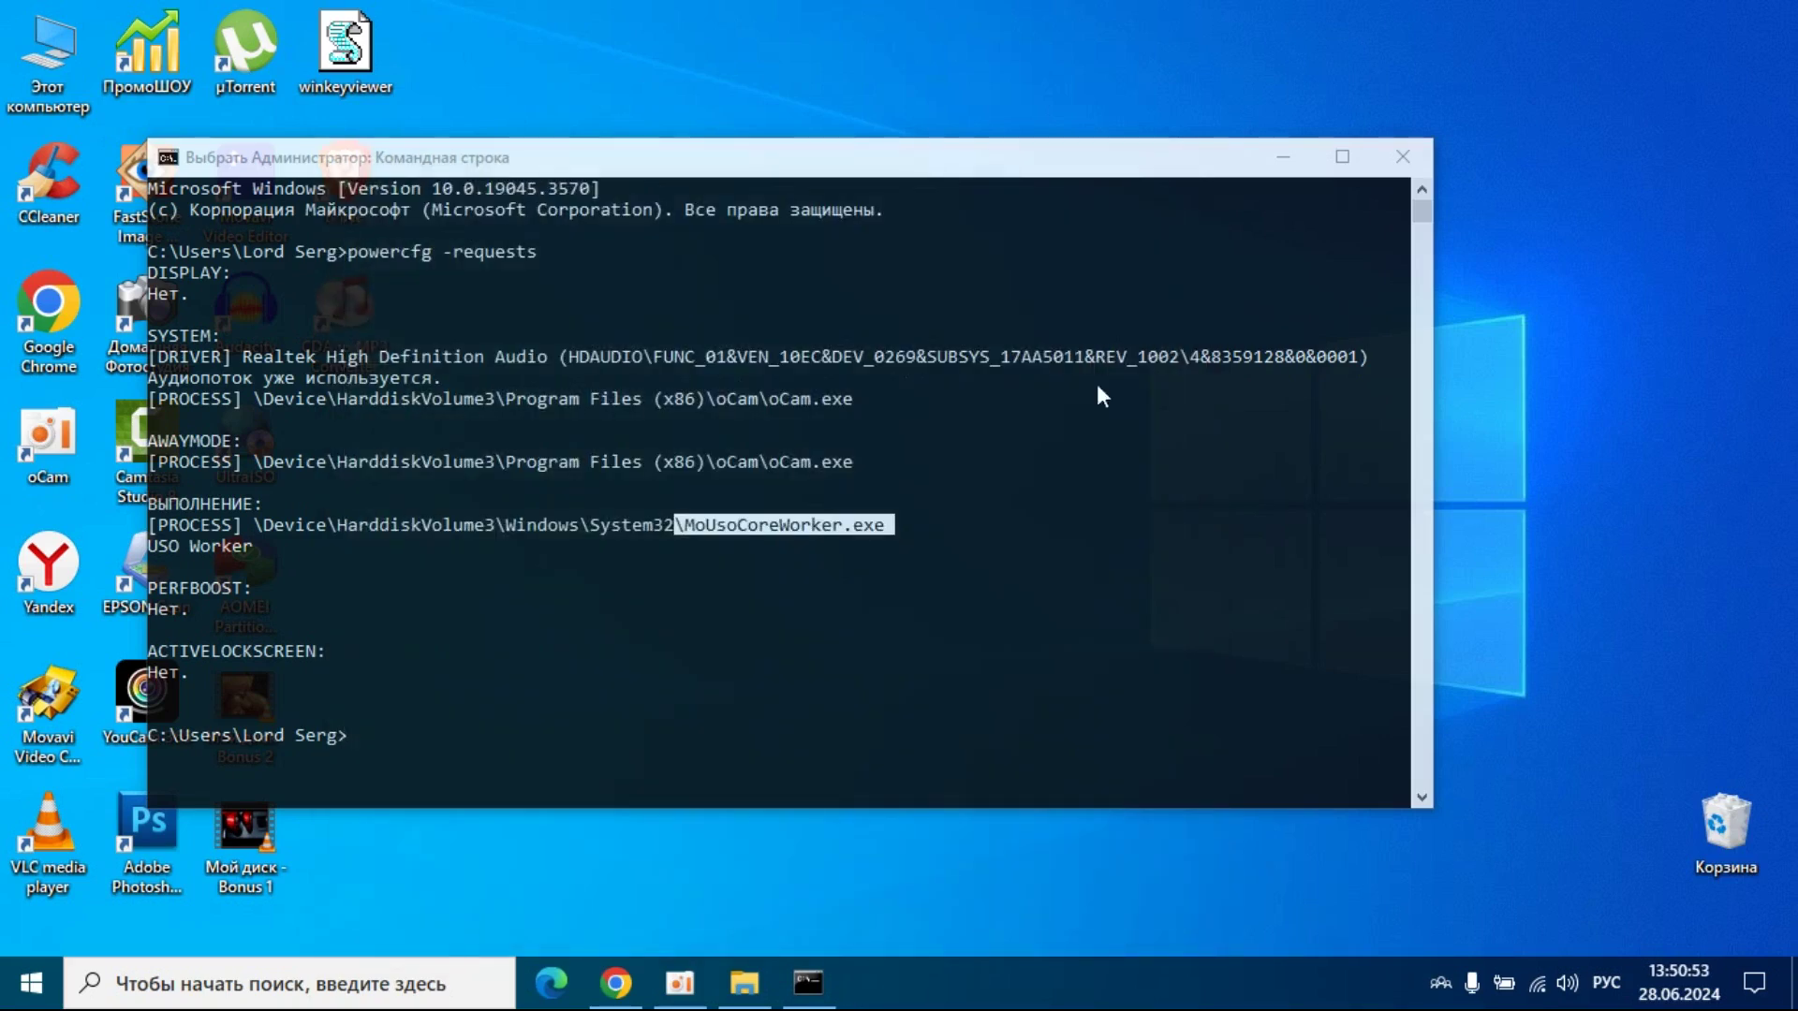
left_click(1404, 157)
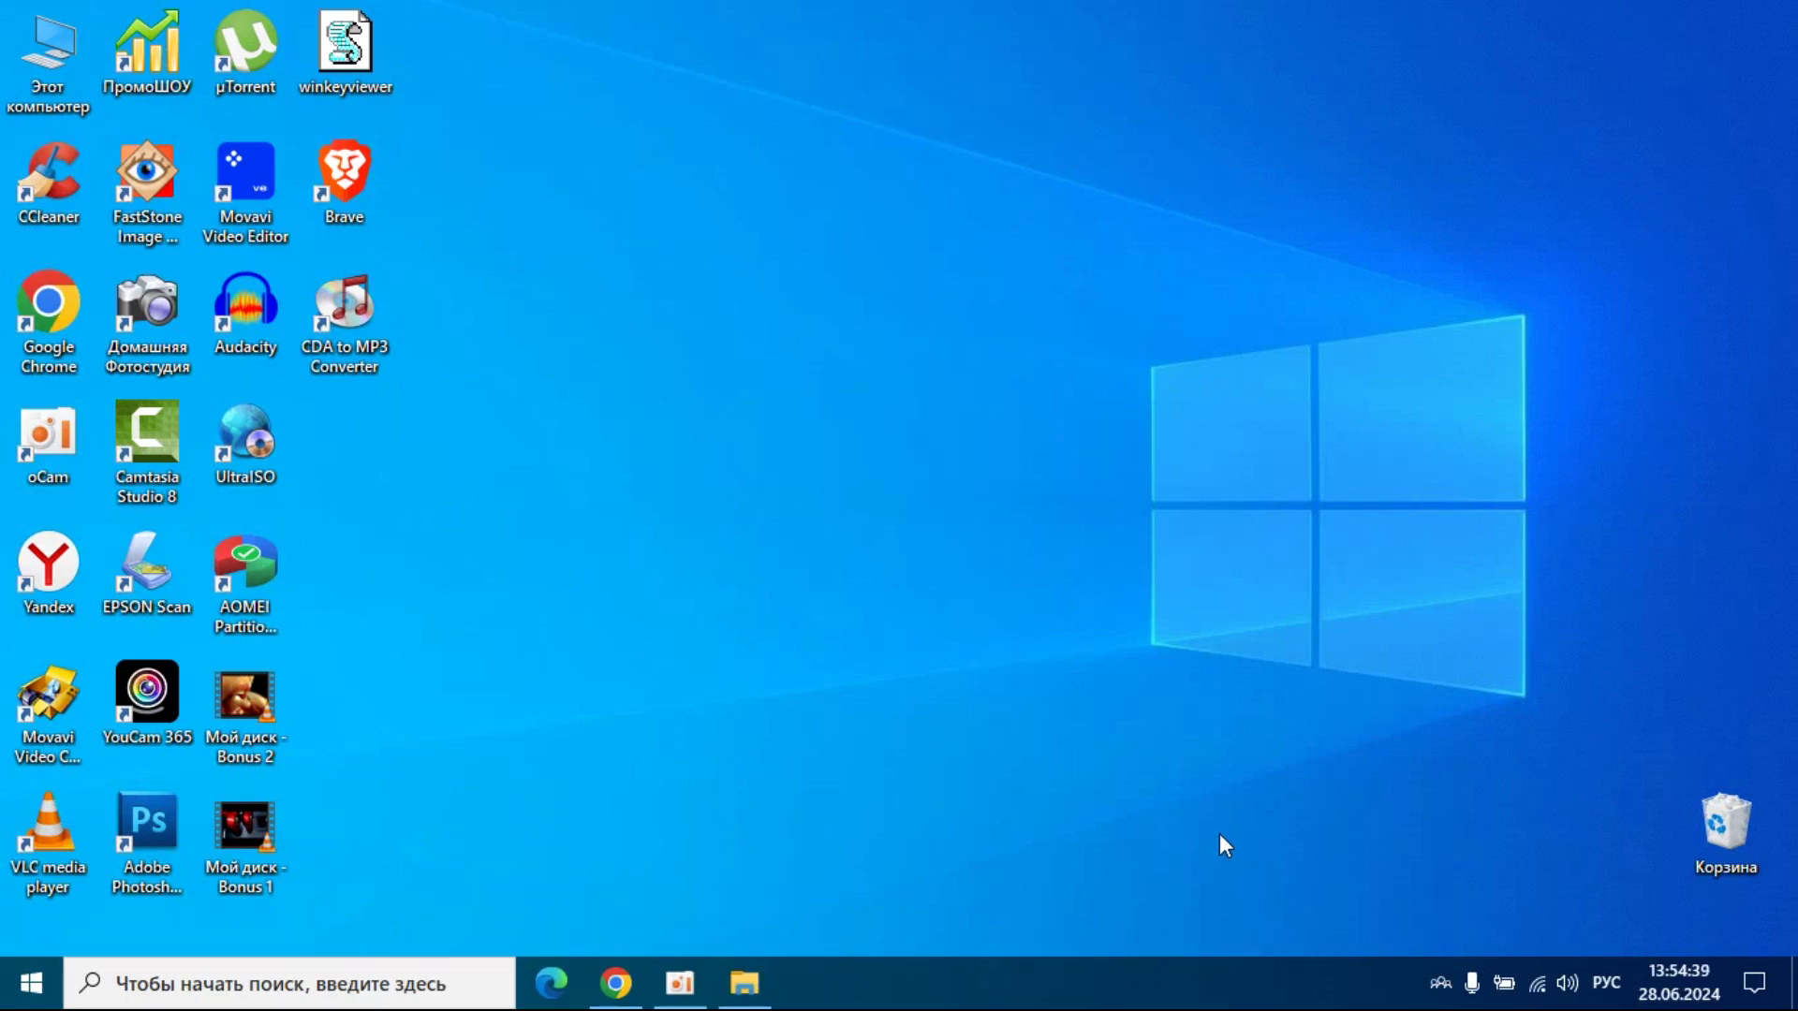
- Open the Services console by running services.msc from the Run dialog
key("super+r")
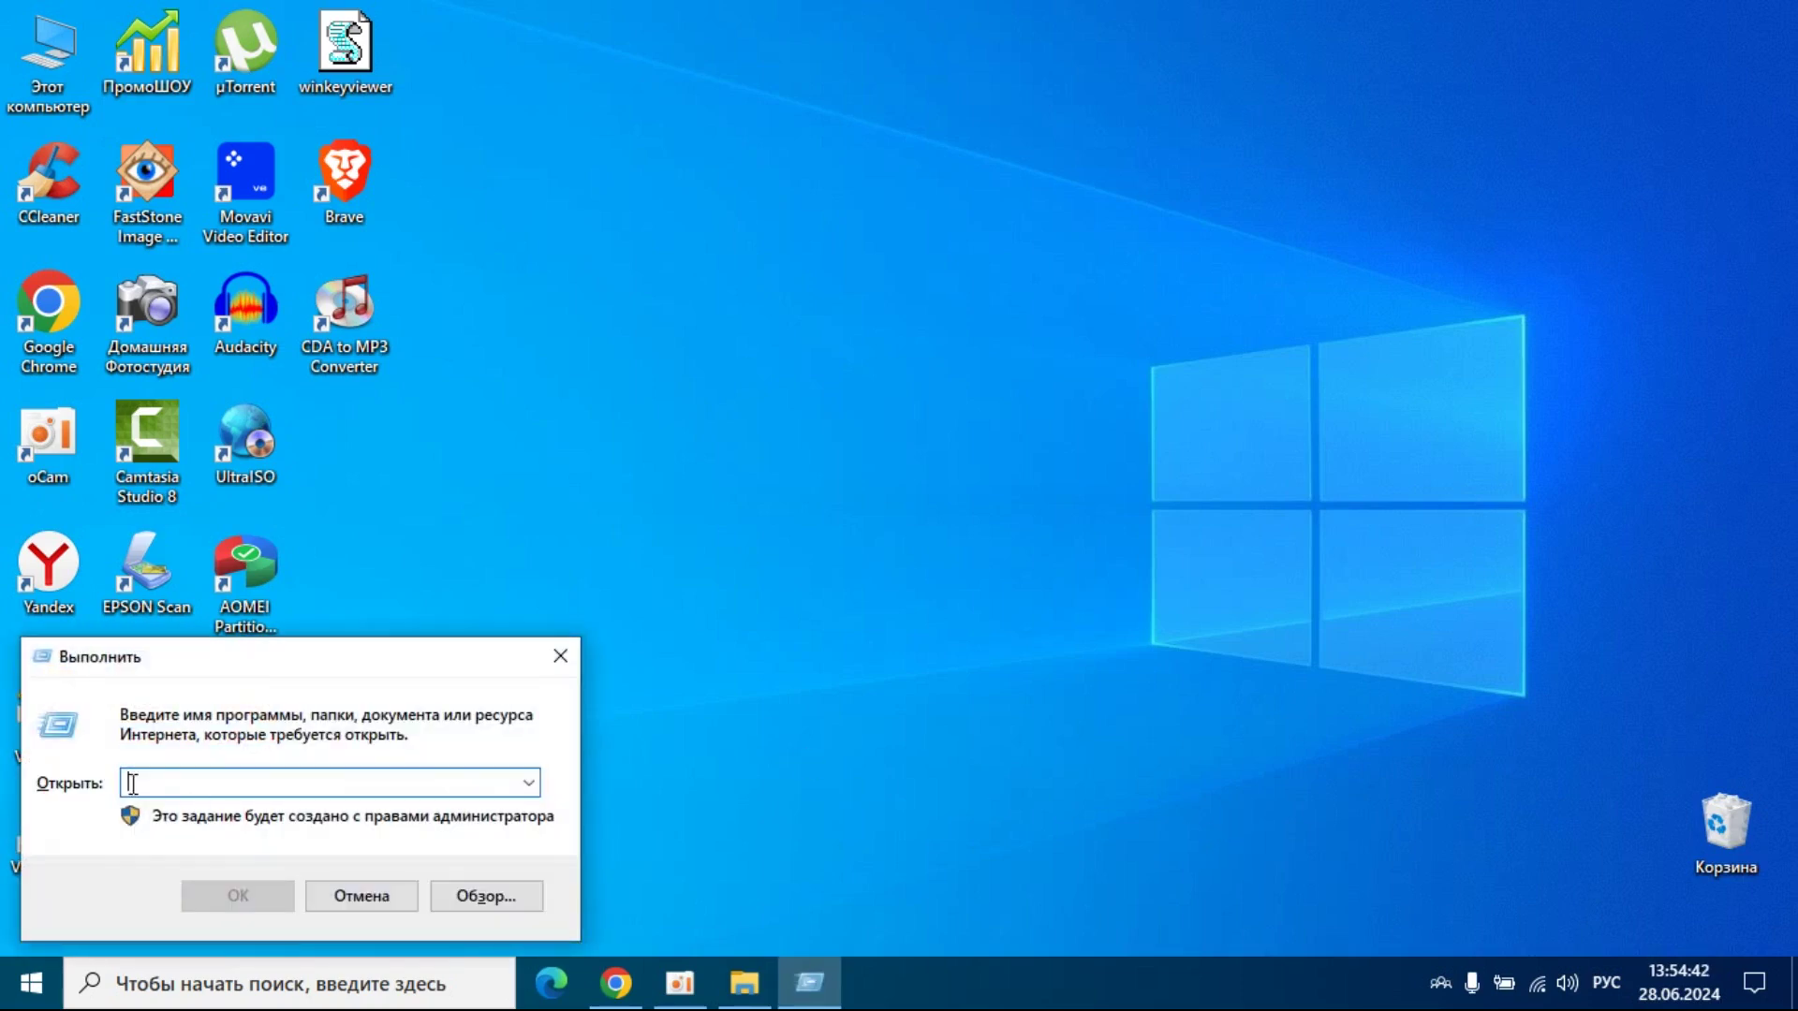
right_click(150, 791)
left_click(236, 529)
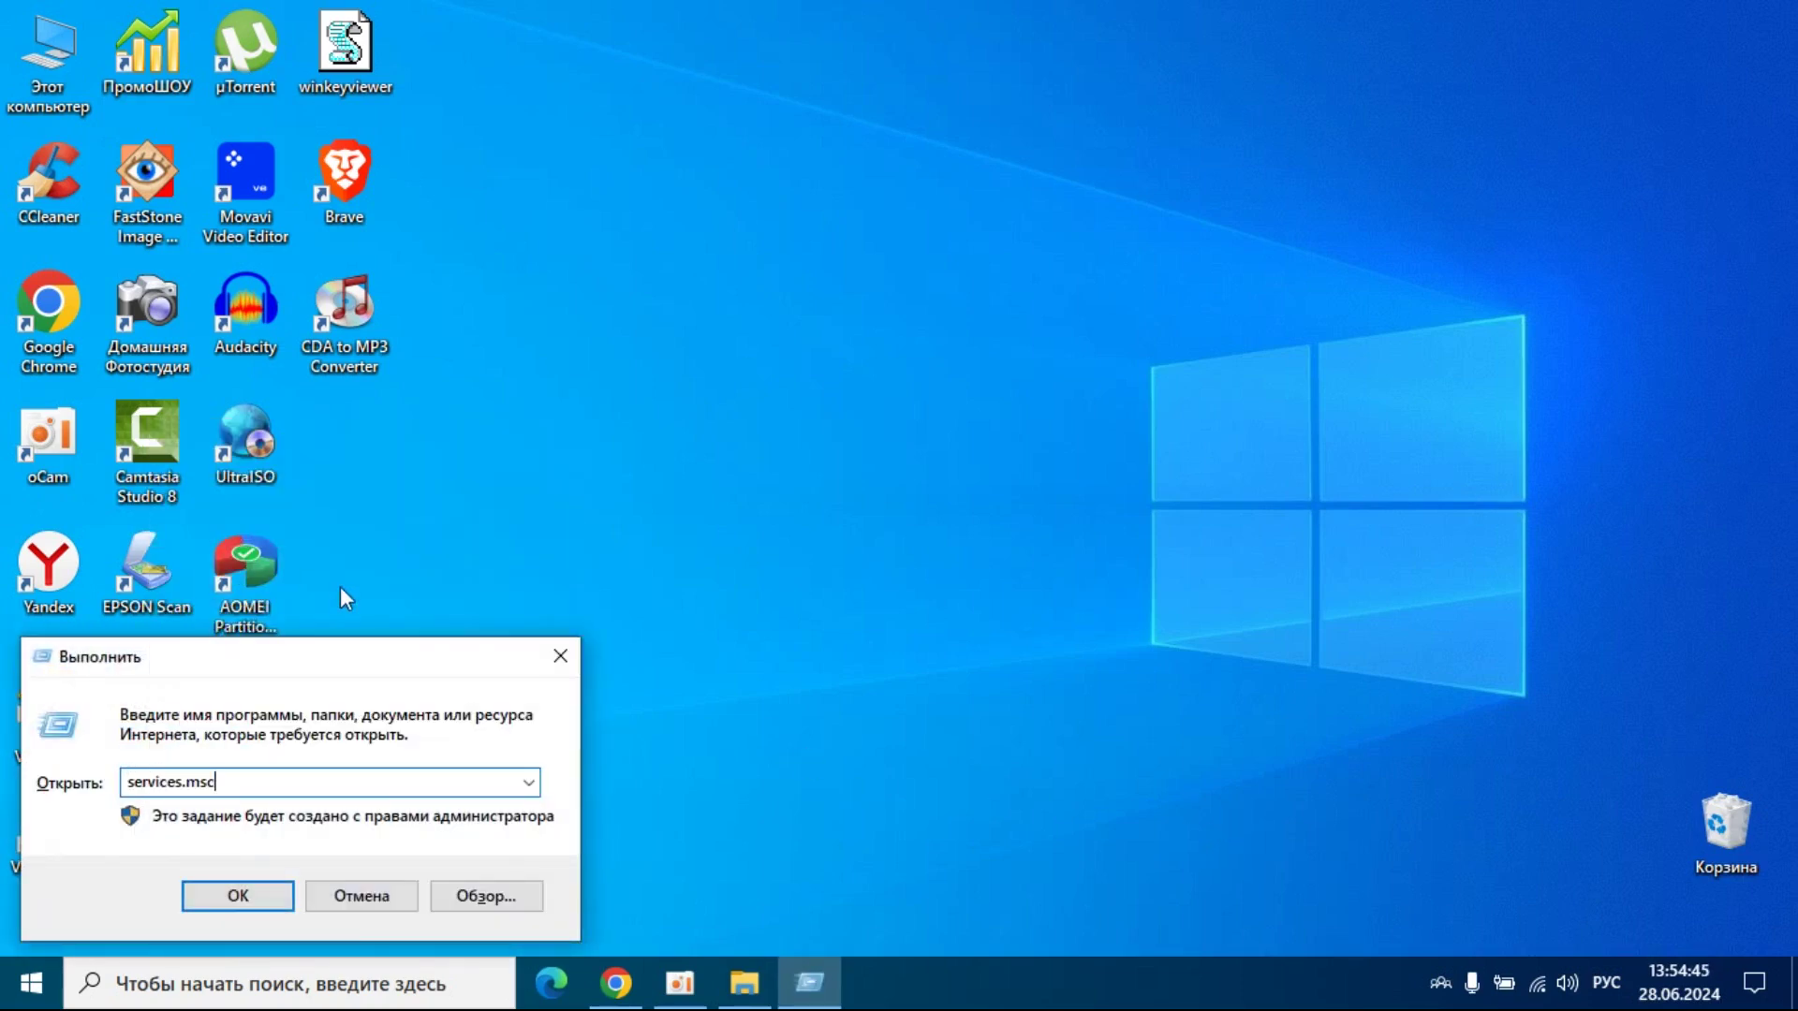
left_click(237, 891)
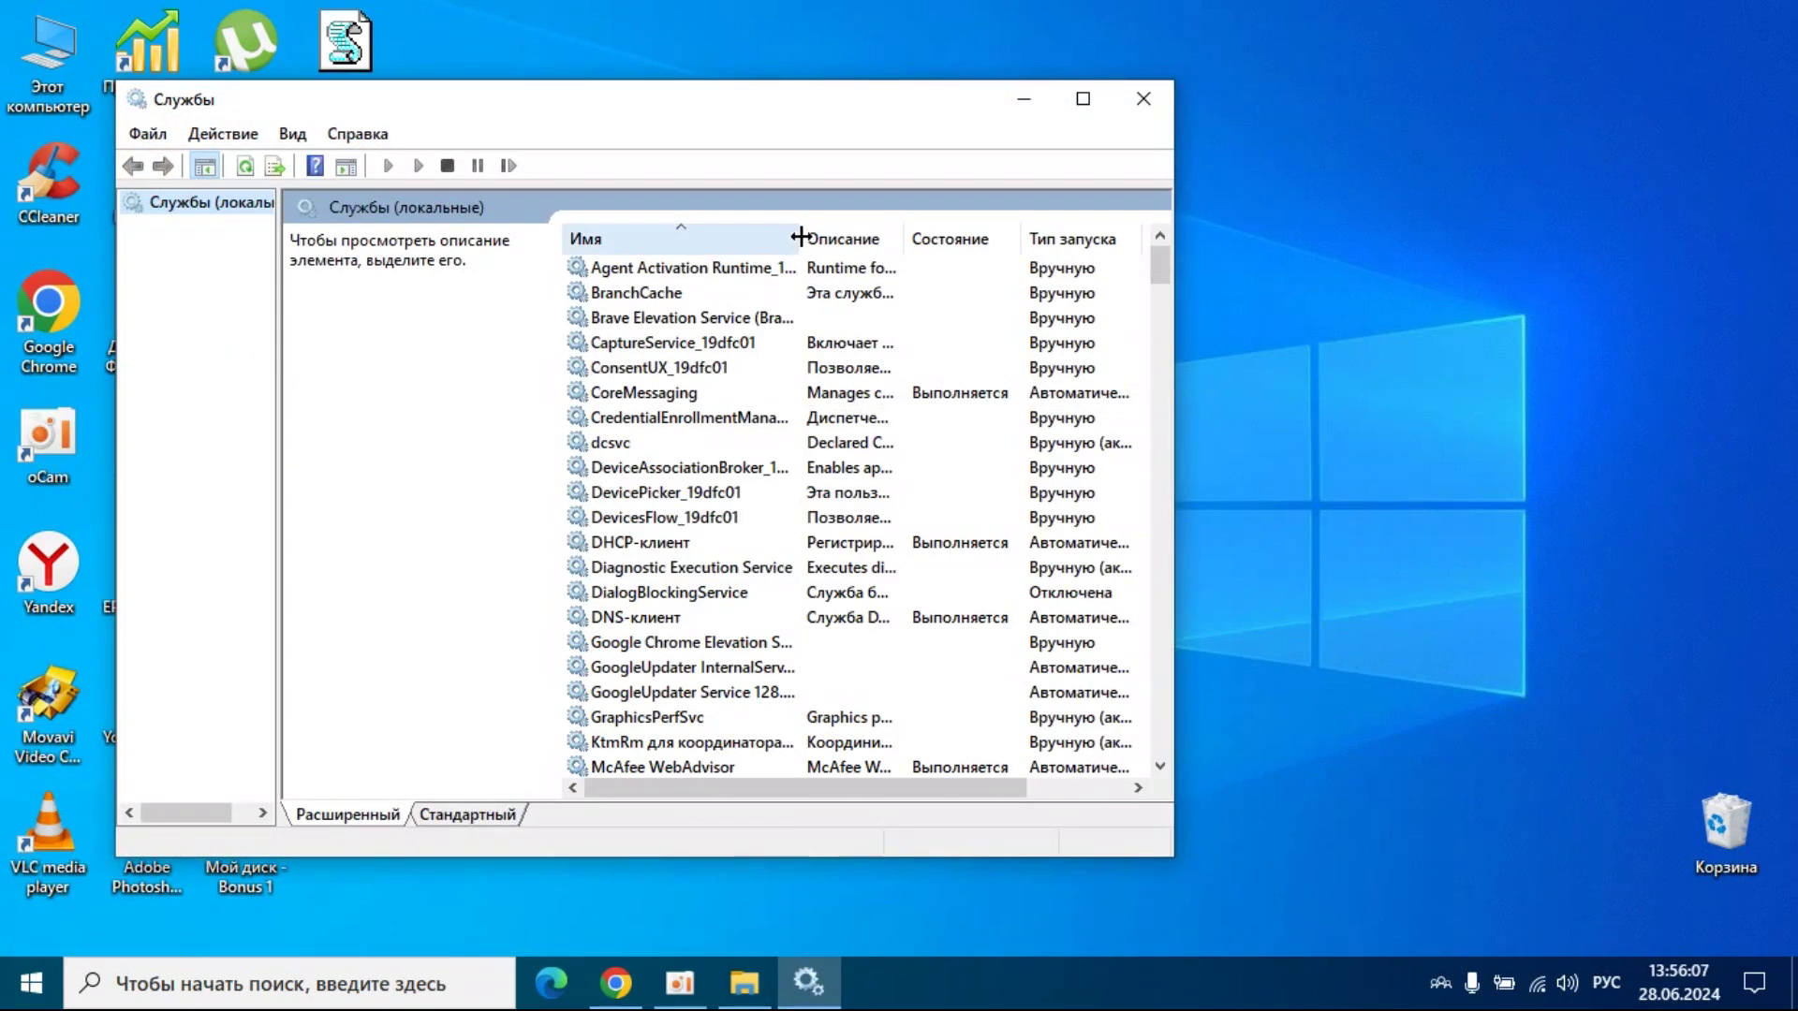
- Widen the Имя column of the services list and select Служба оркестратора обновлений
left_click_drag(810, 234, 914, 236)
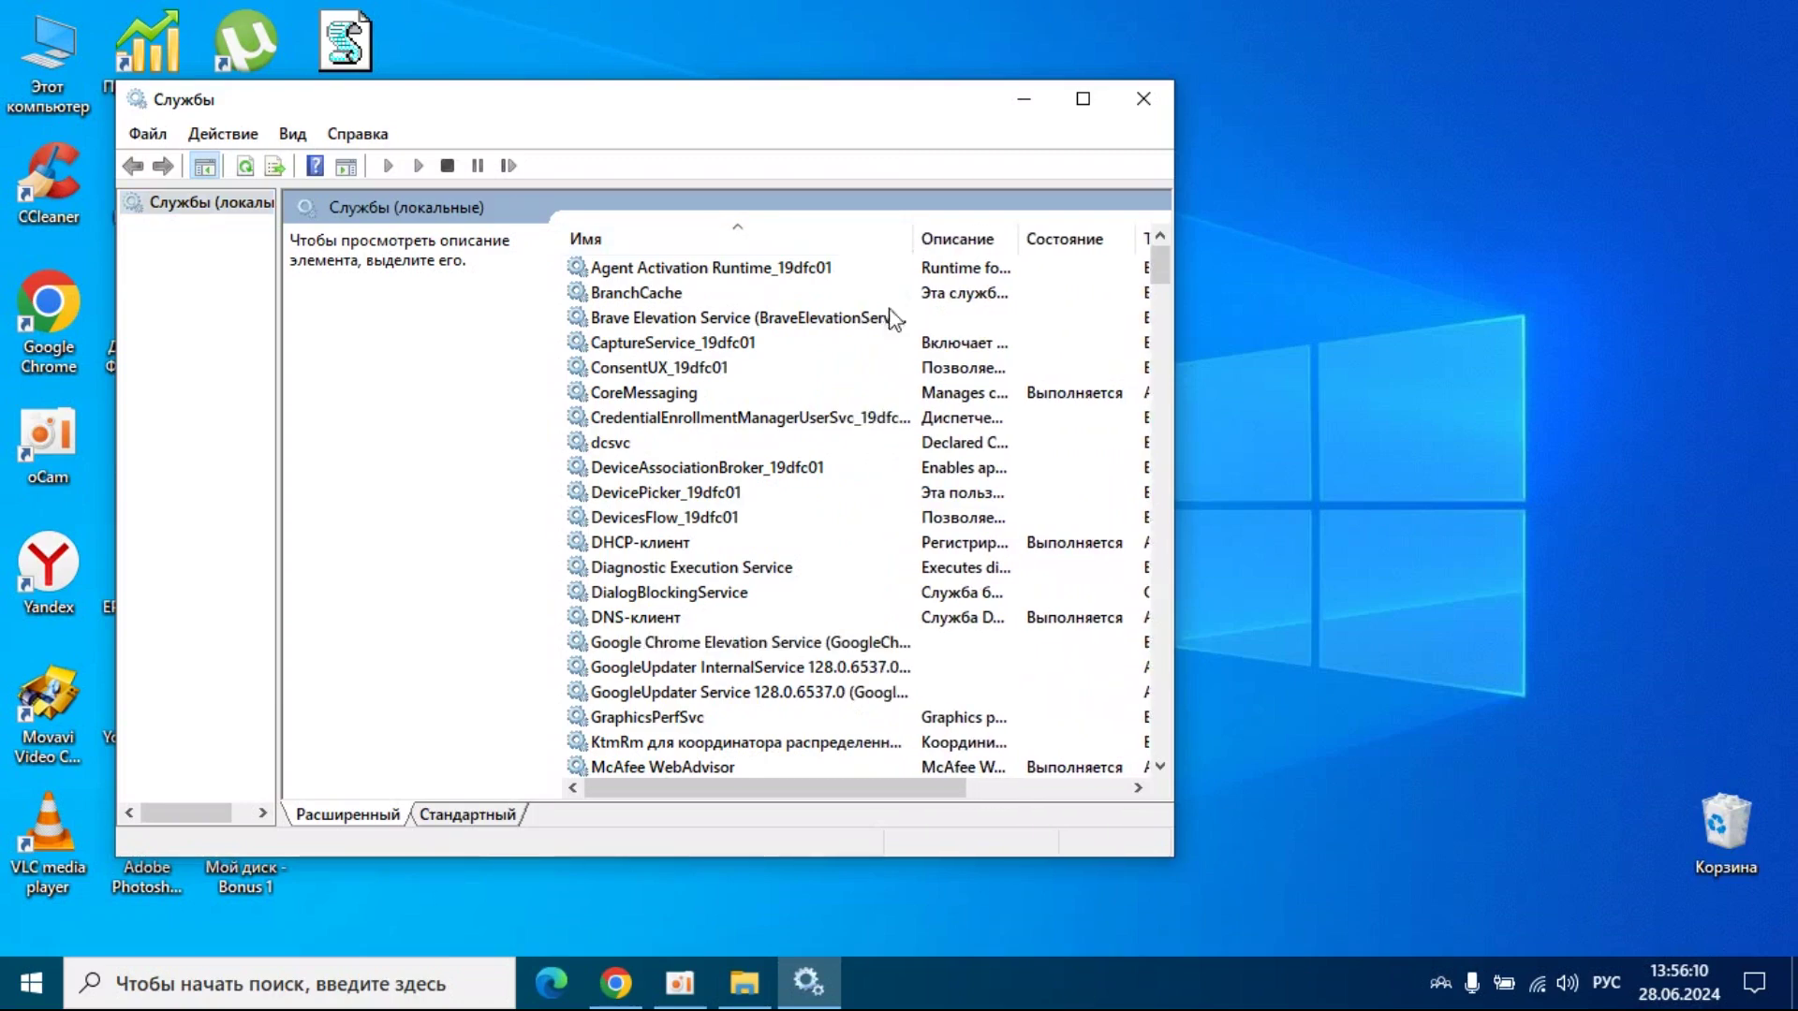
left_click_drag(1159, 267, 1166, 611)
left_click(660, 669)
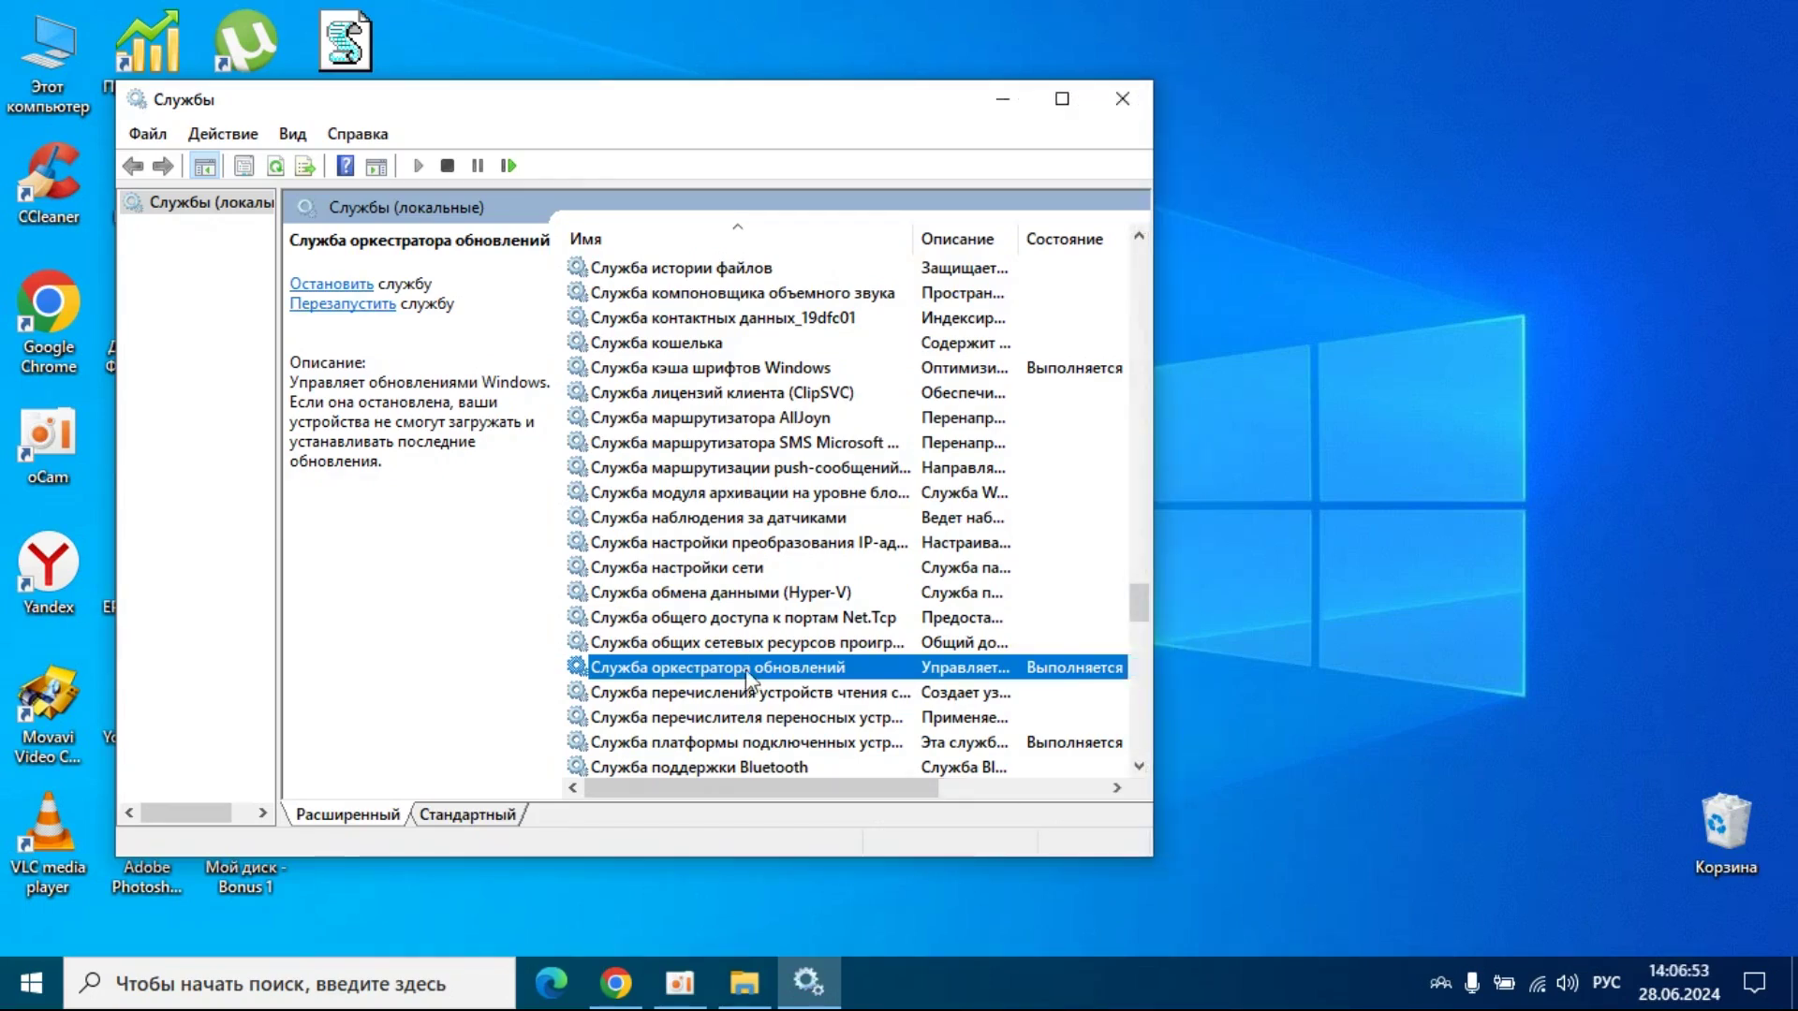
- Set the startup type of Служба оркестратора обновлений to Отключена in its properties
double_click(745, 666)
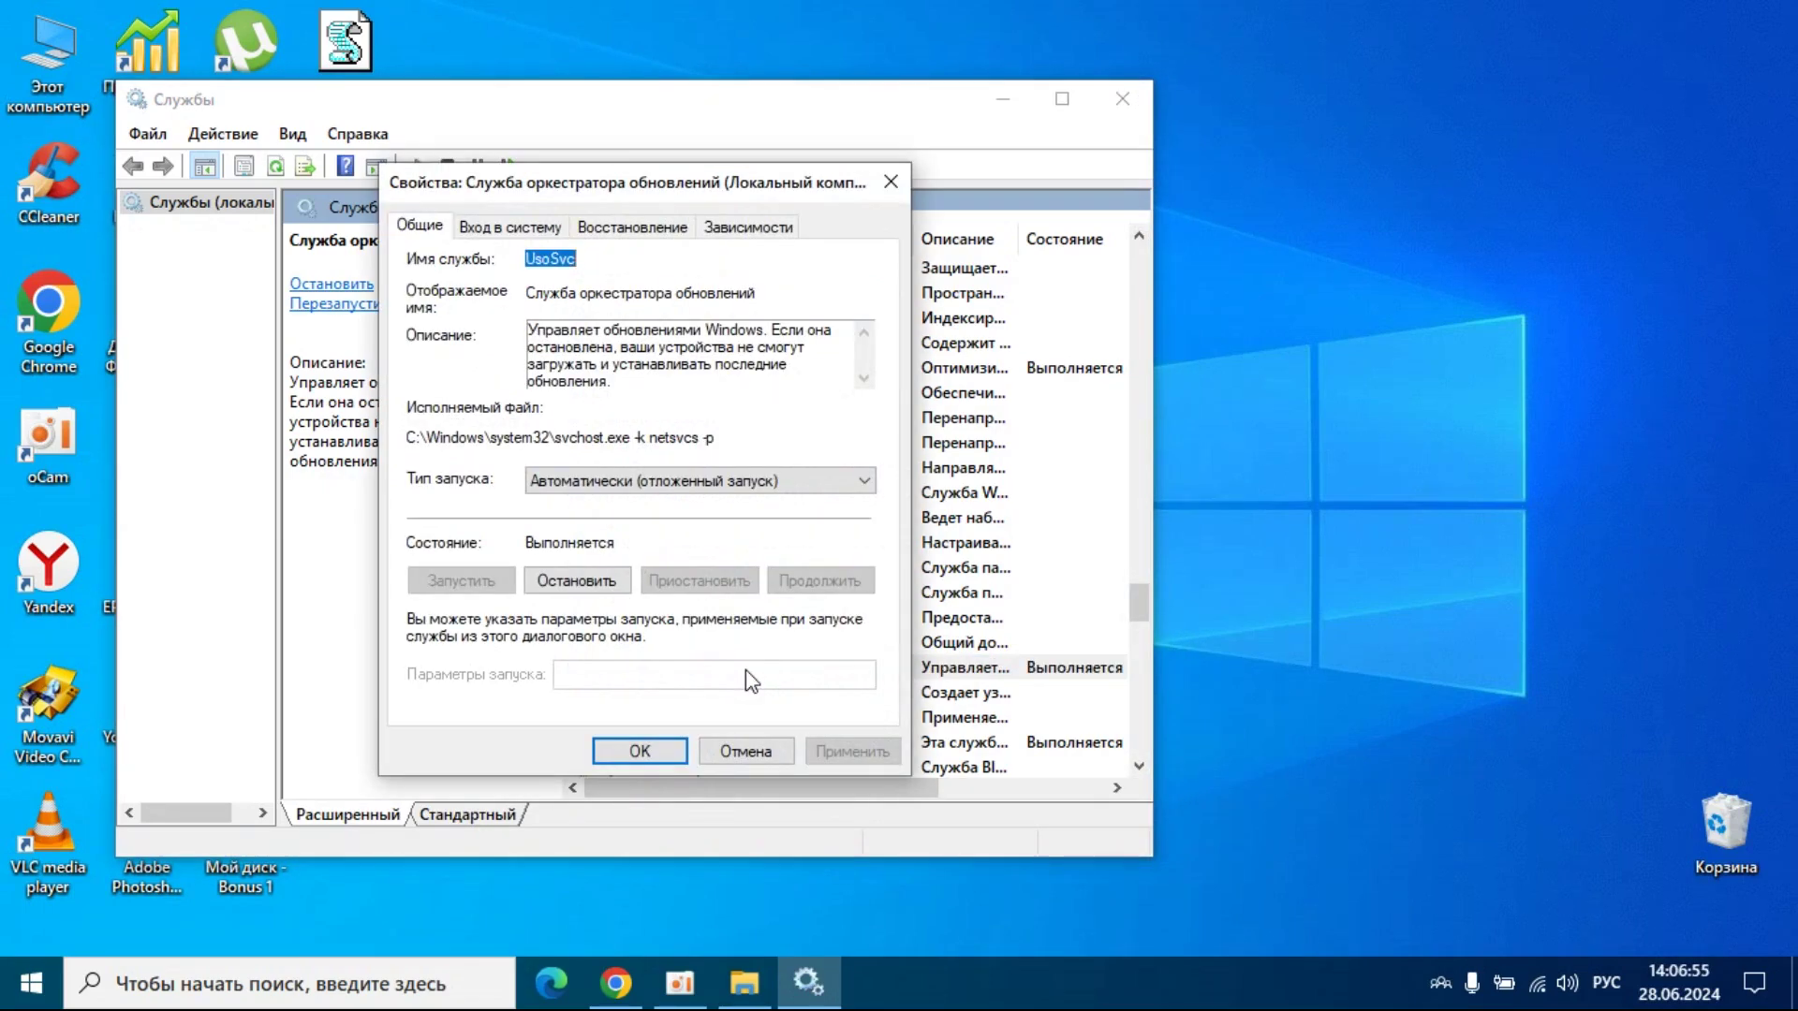
left_click(709, 482)
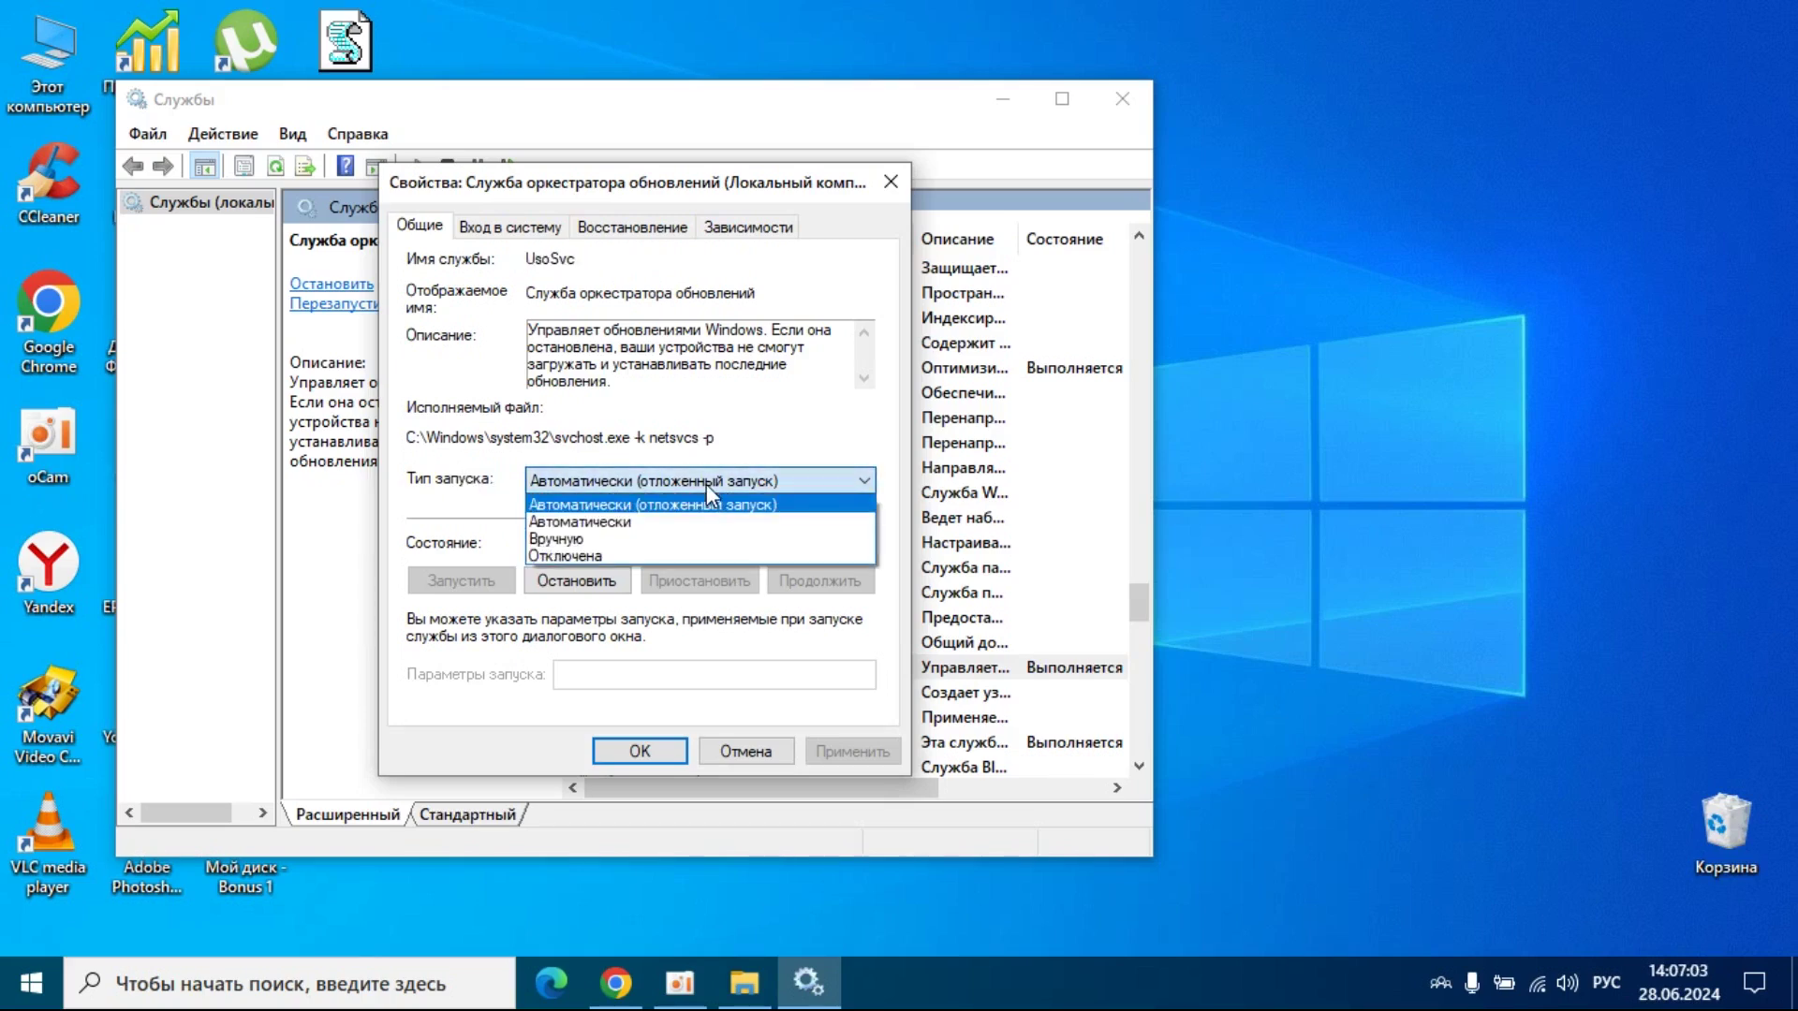
left_click(588, 563)
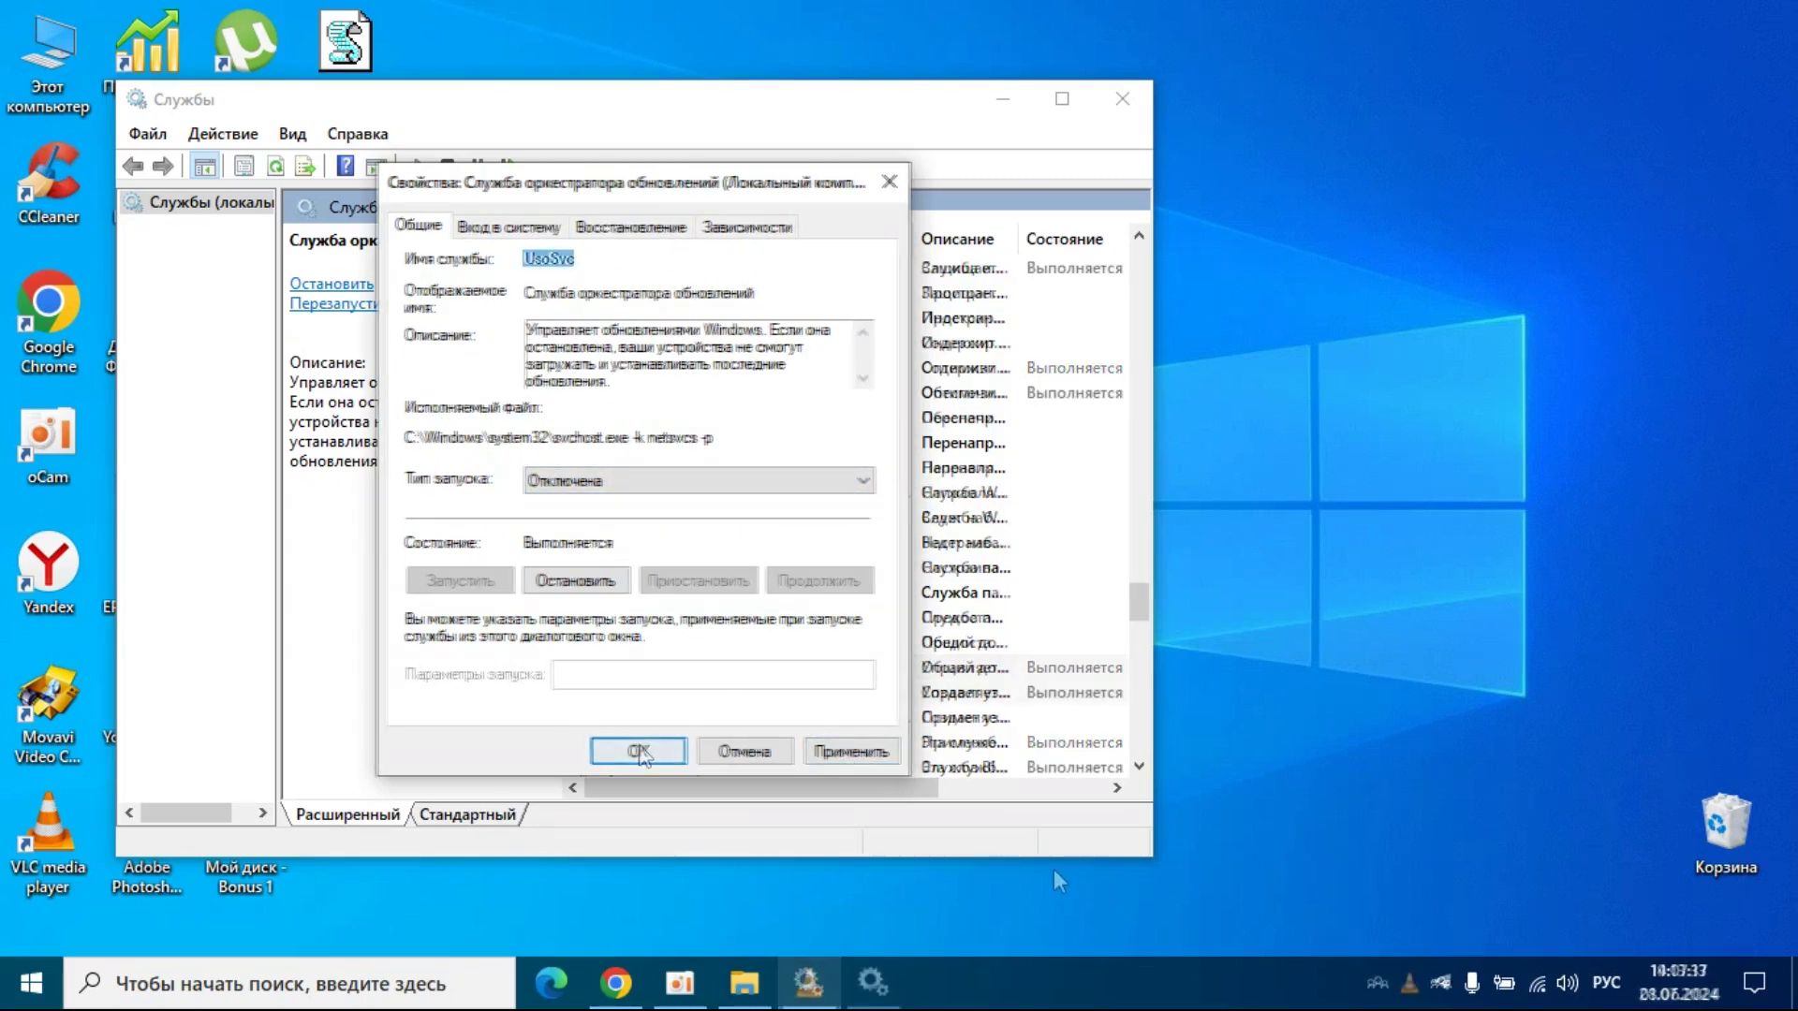
- Set the service's first and second failure recovery actions to "Не выполнять никаких действий" and close its properties
left_click(636, 232)
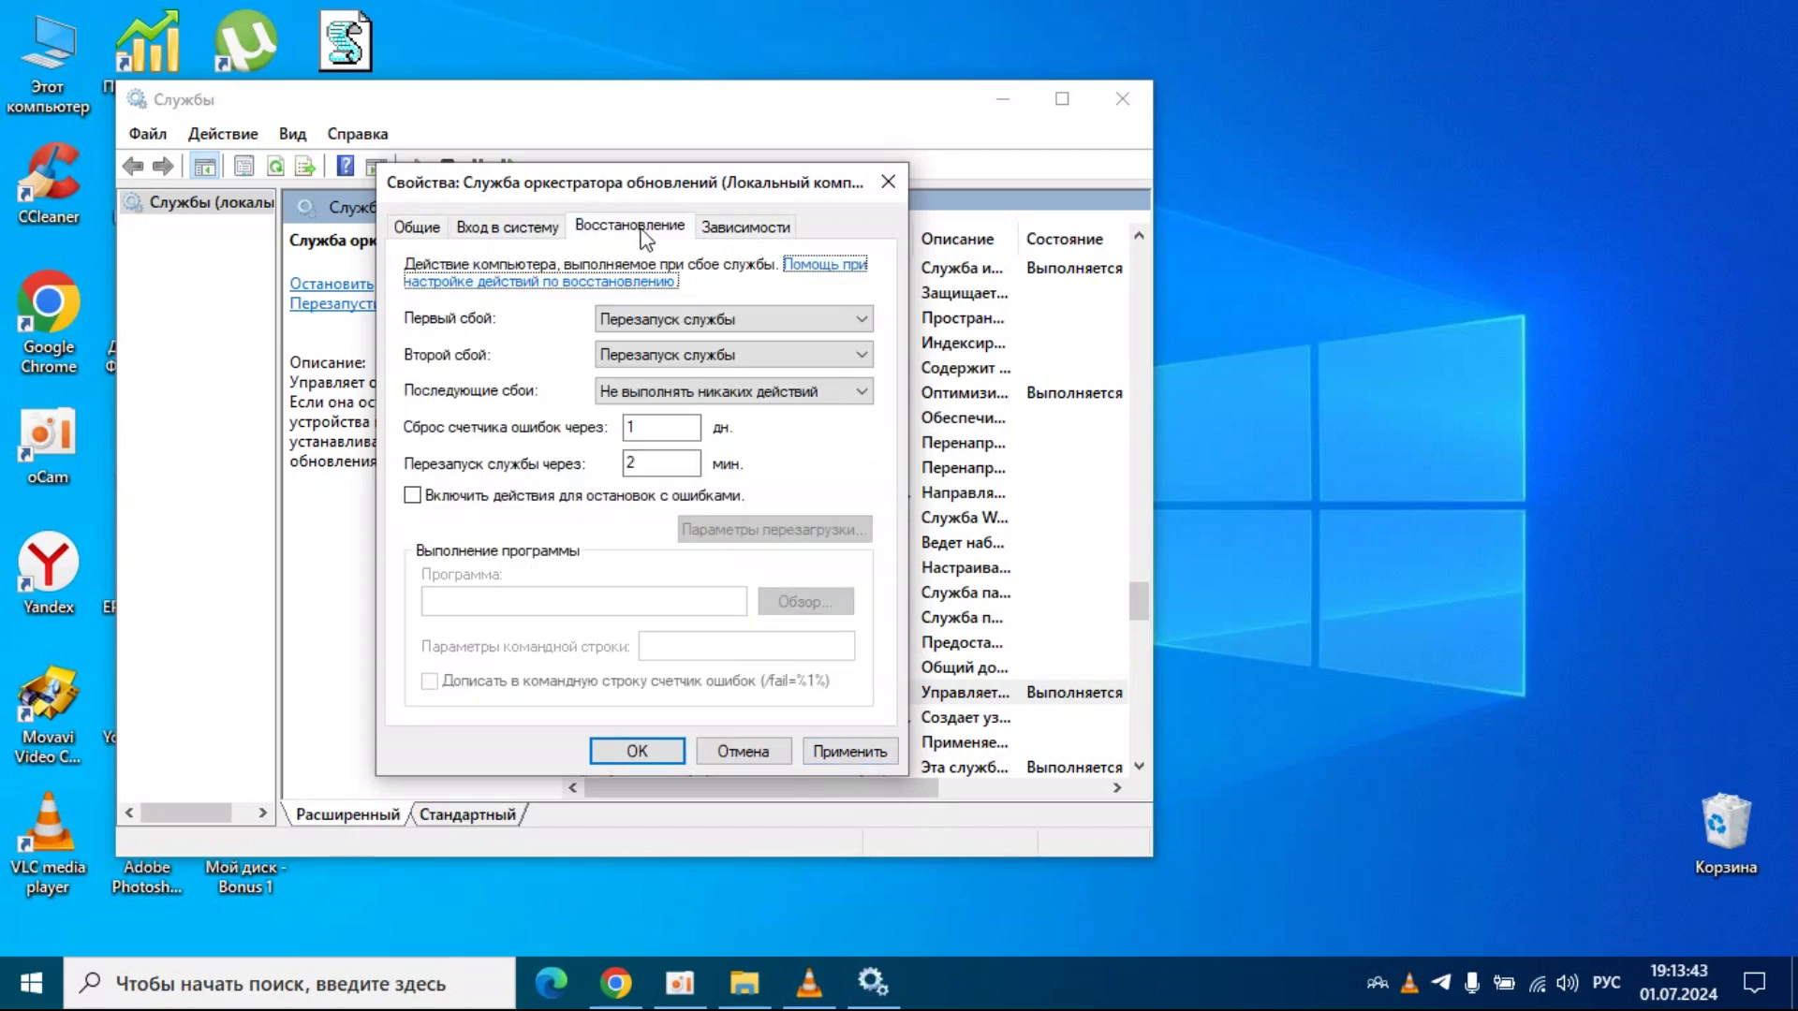
left_click(634, 319)
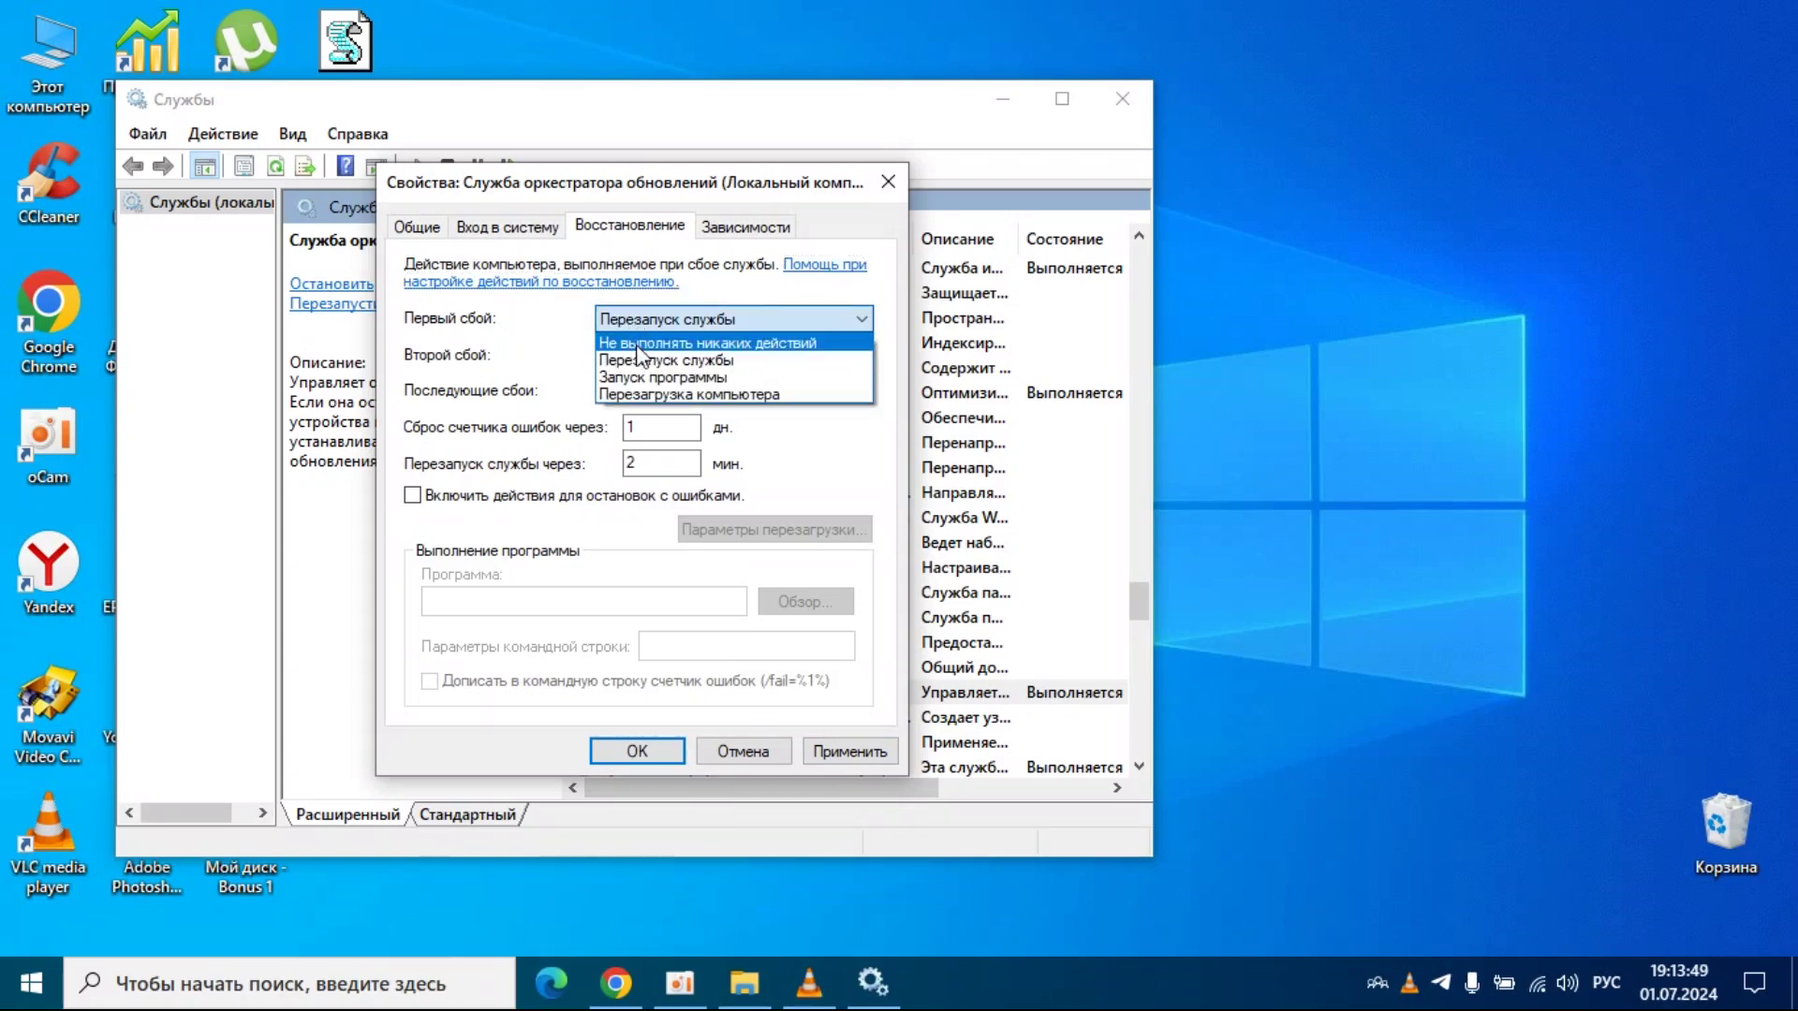
left_click(636, 343)
left_click(639, 352)
left_click(642, 376)
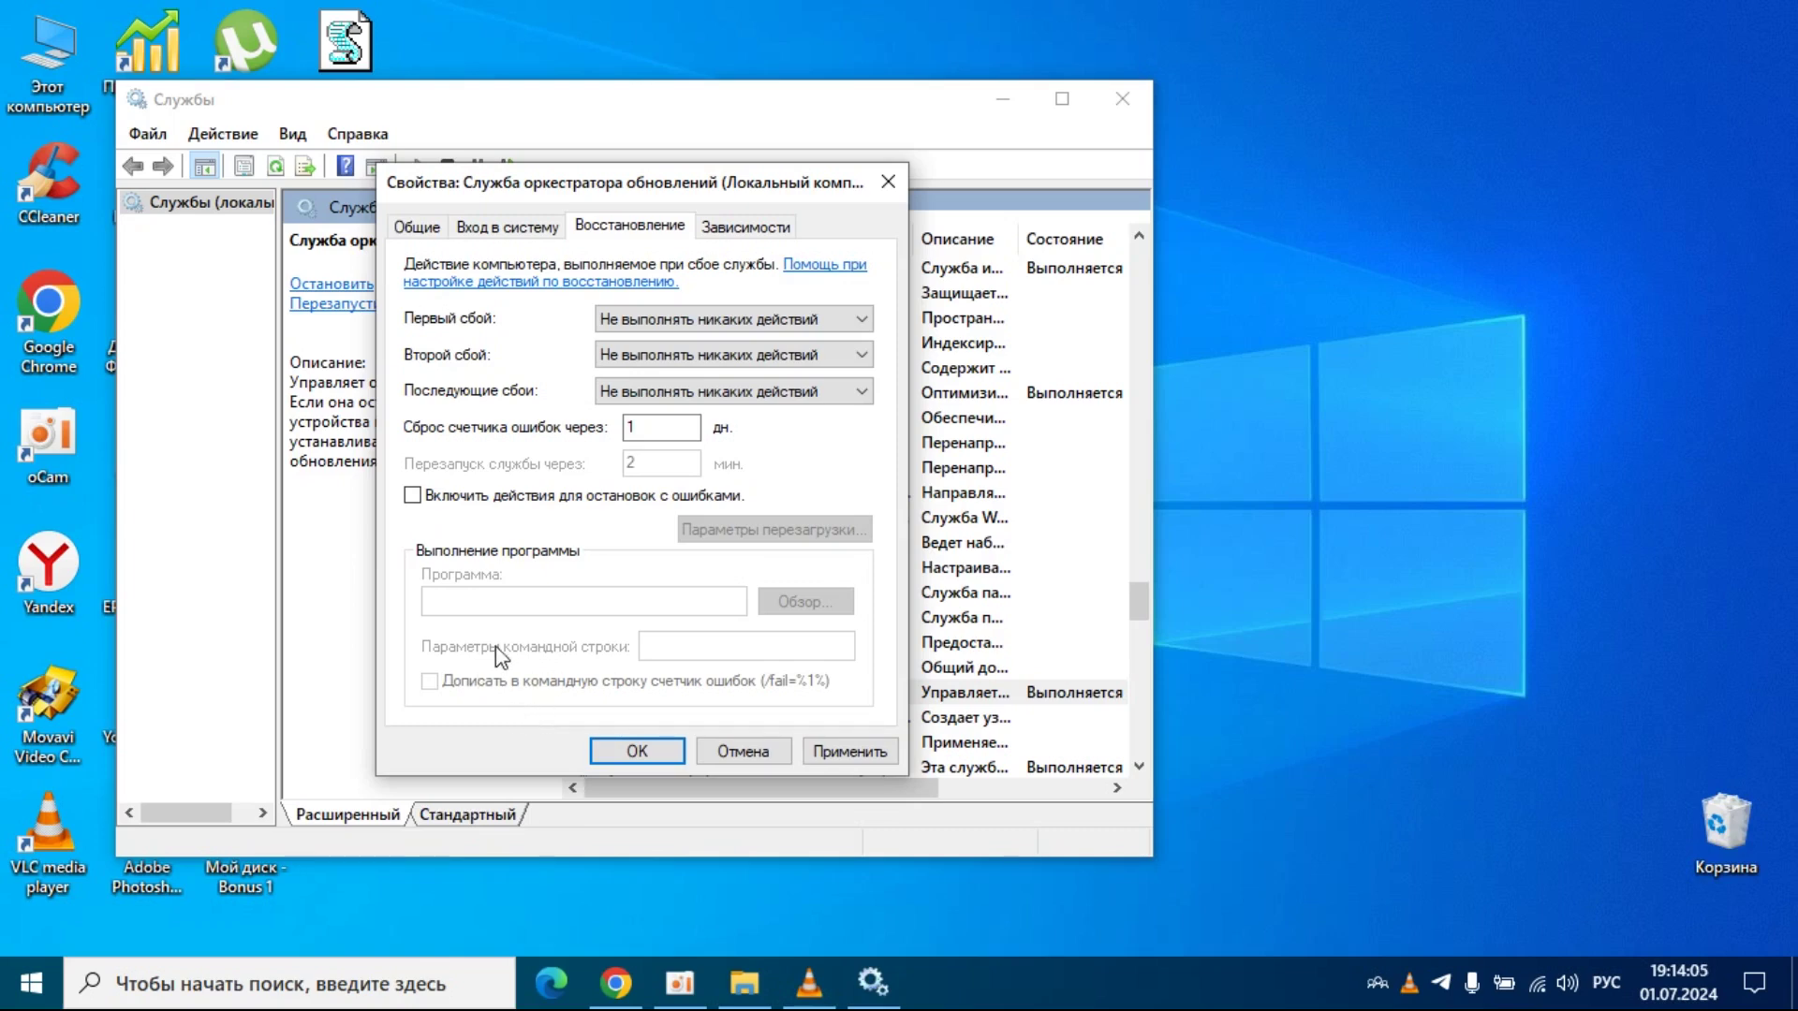
left_click(885, 183)
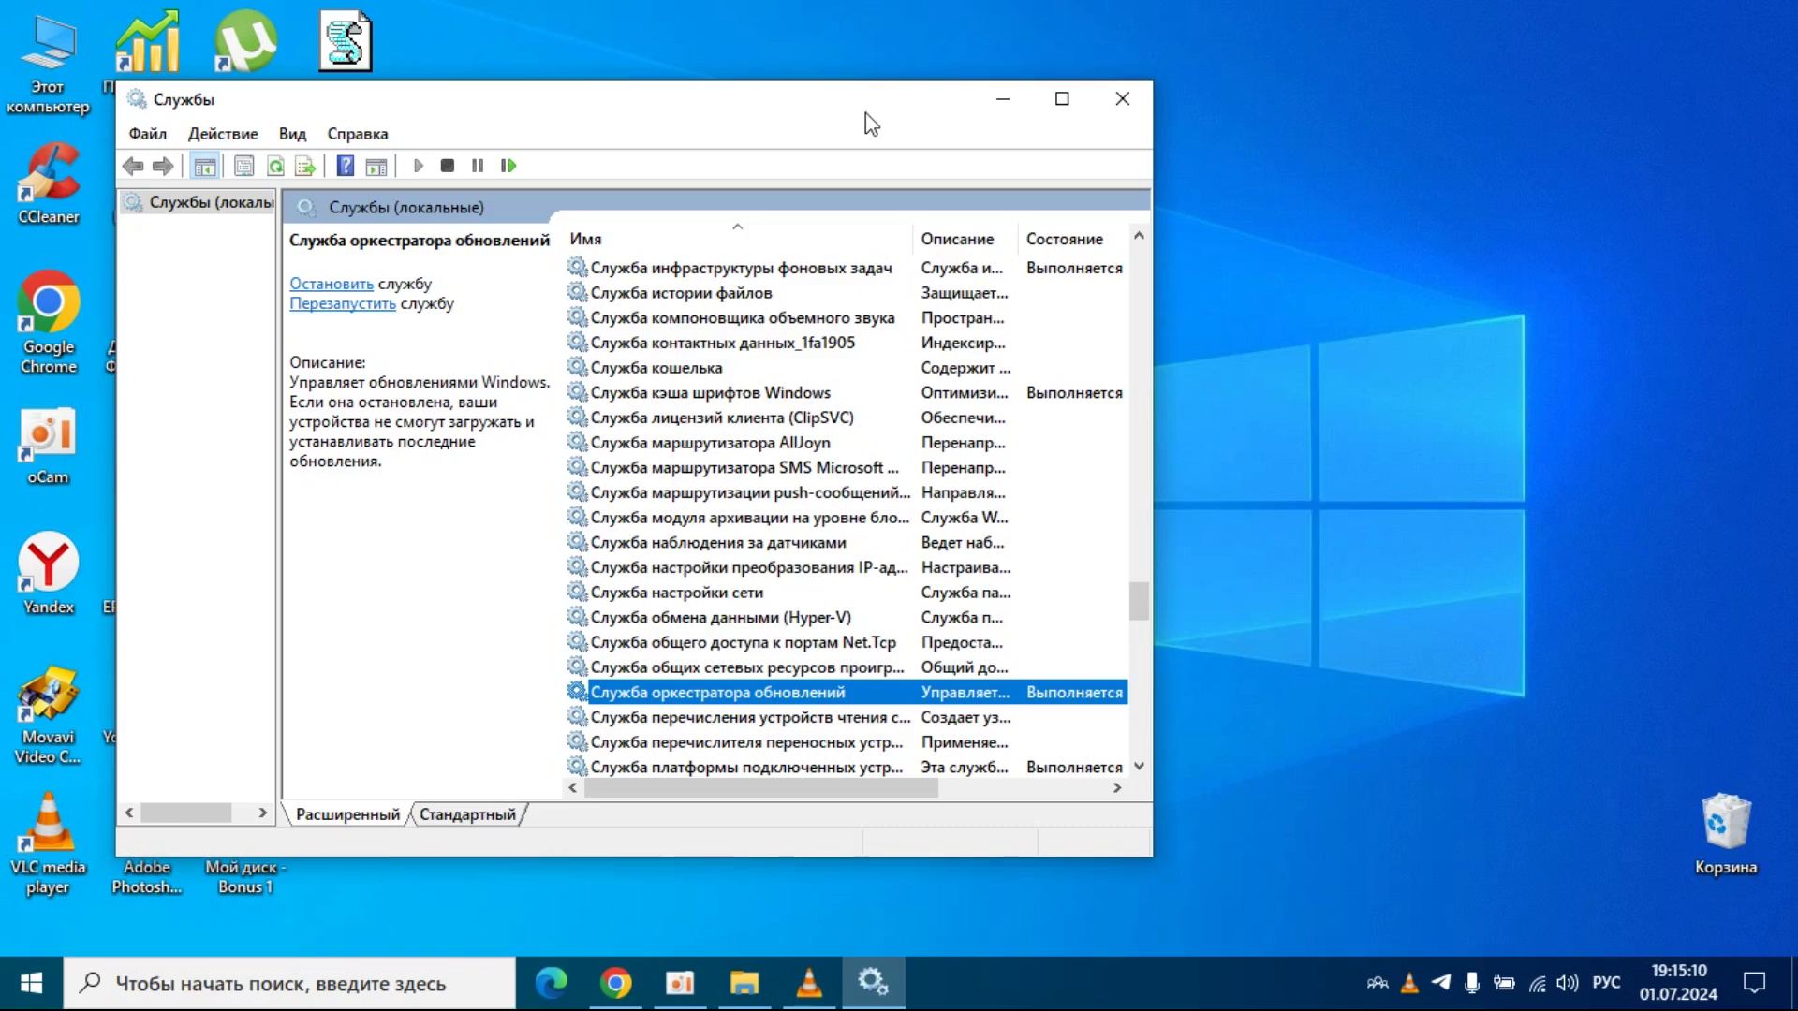
- Switch to Chrome, look through the YouTube results for "отключить обновление windows 10", and return to the Services console
left_click(625, 984)
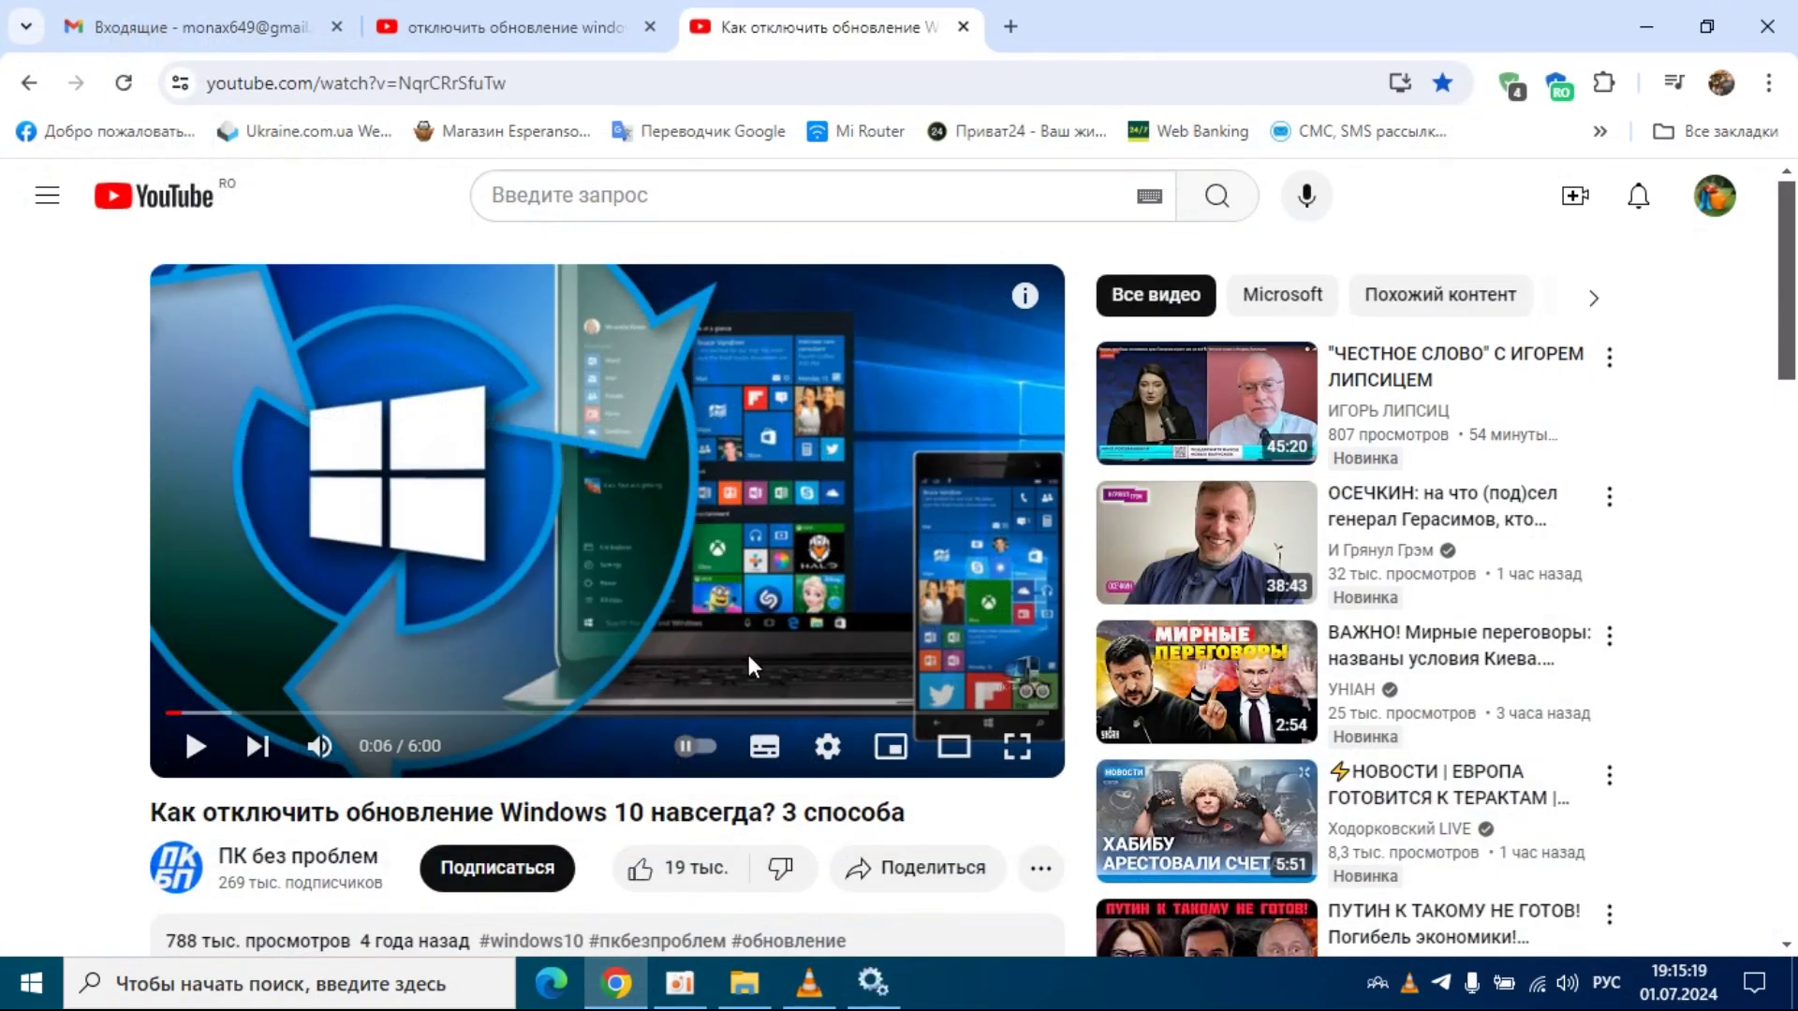
left_click(642, 875)
left_click(519, 26)
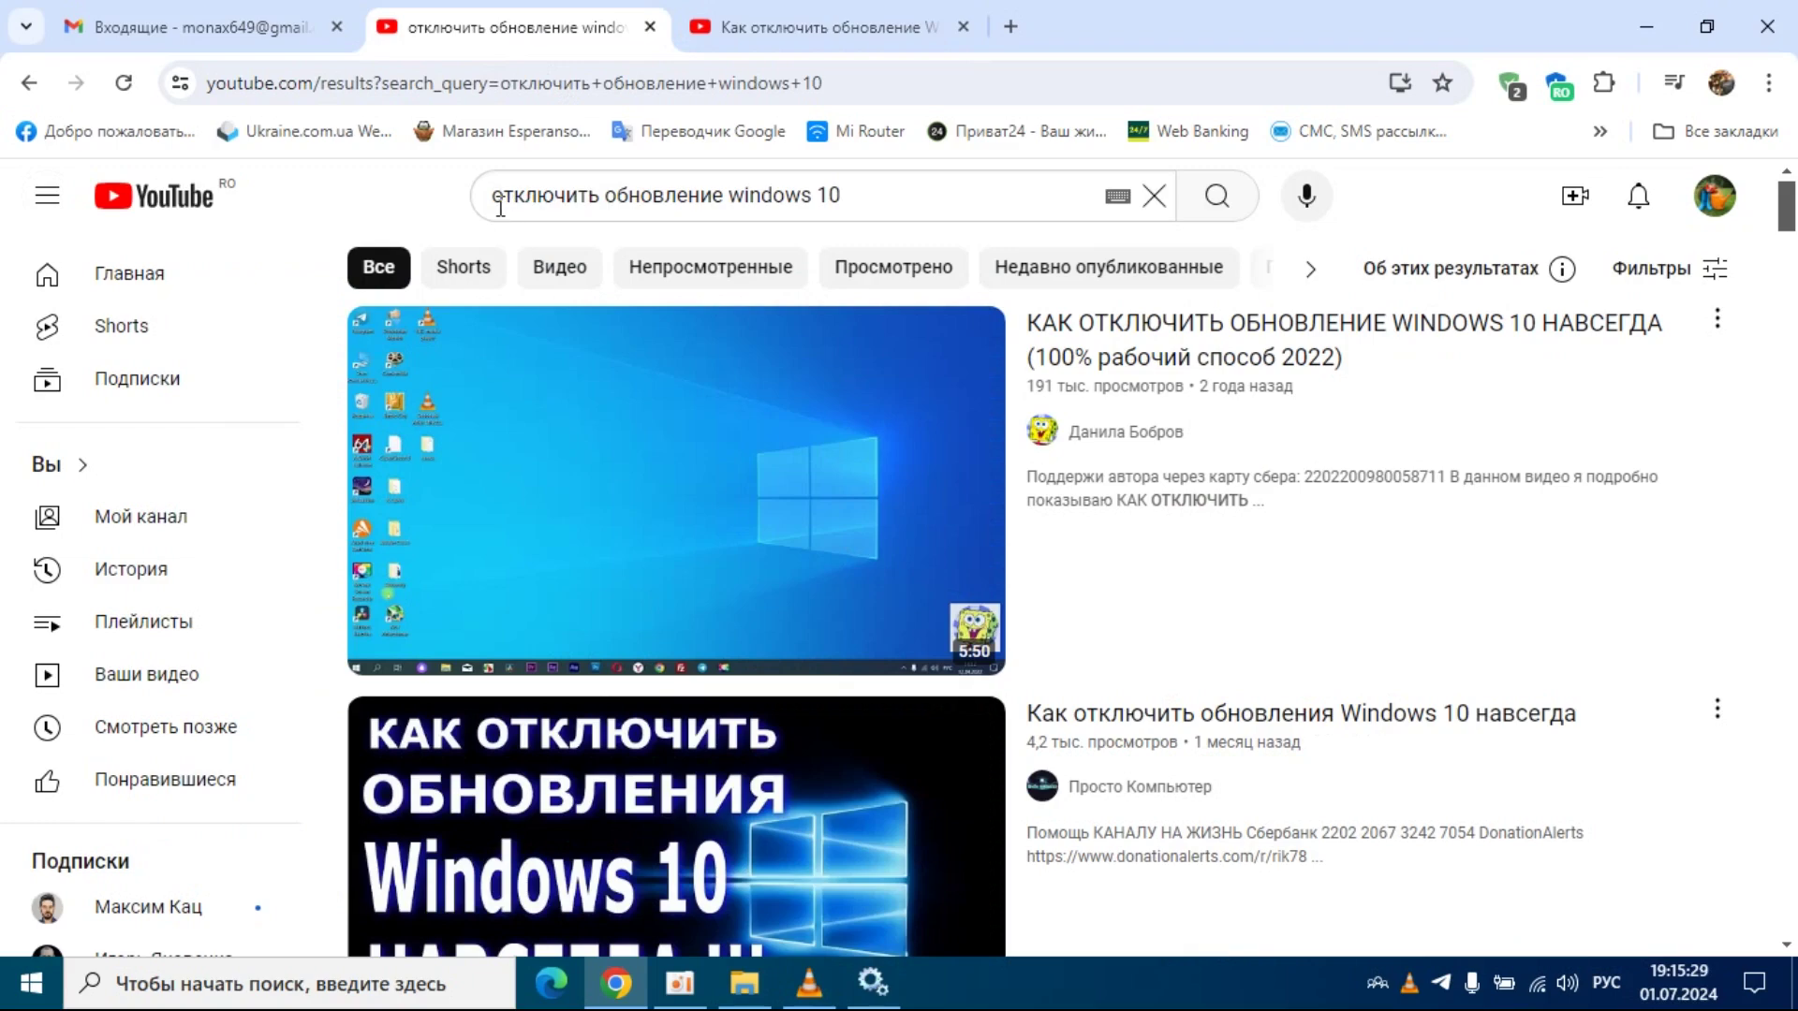
scroll(1291, 482, "down", 3)
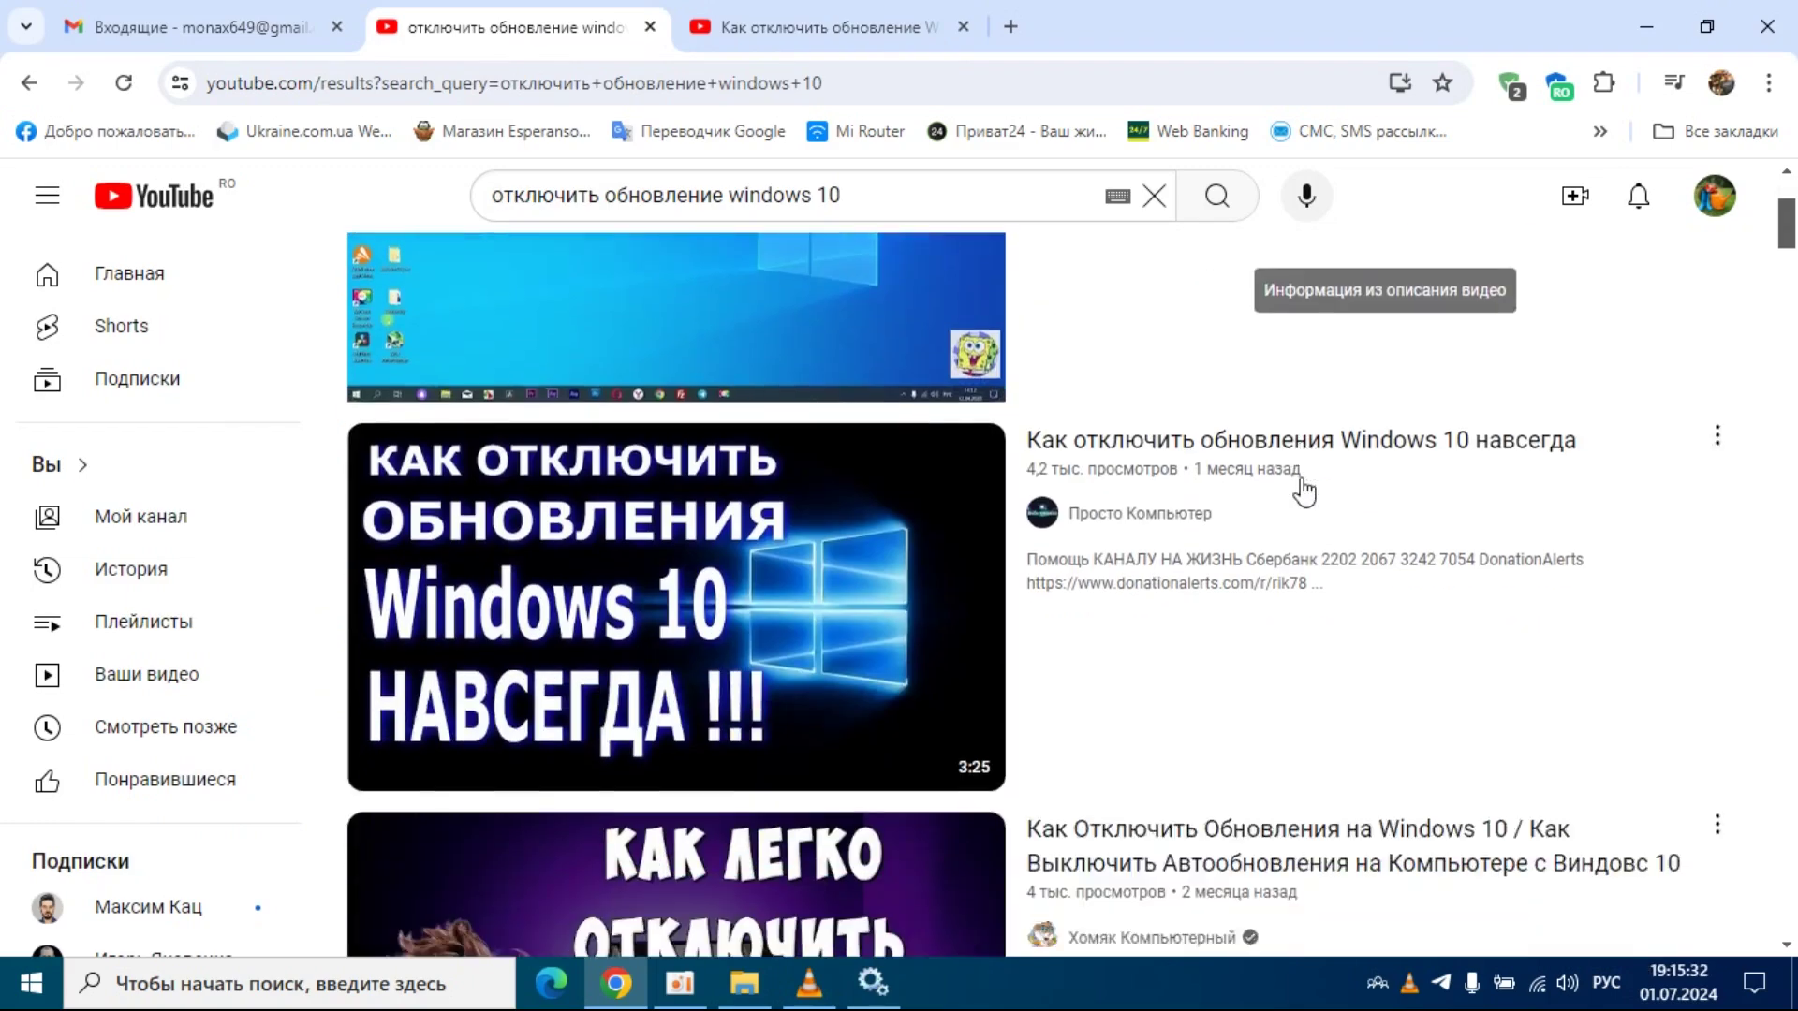
scroll(1301, 488, "down", 10)
scroll(1294, 479, "up", 7)
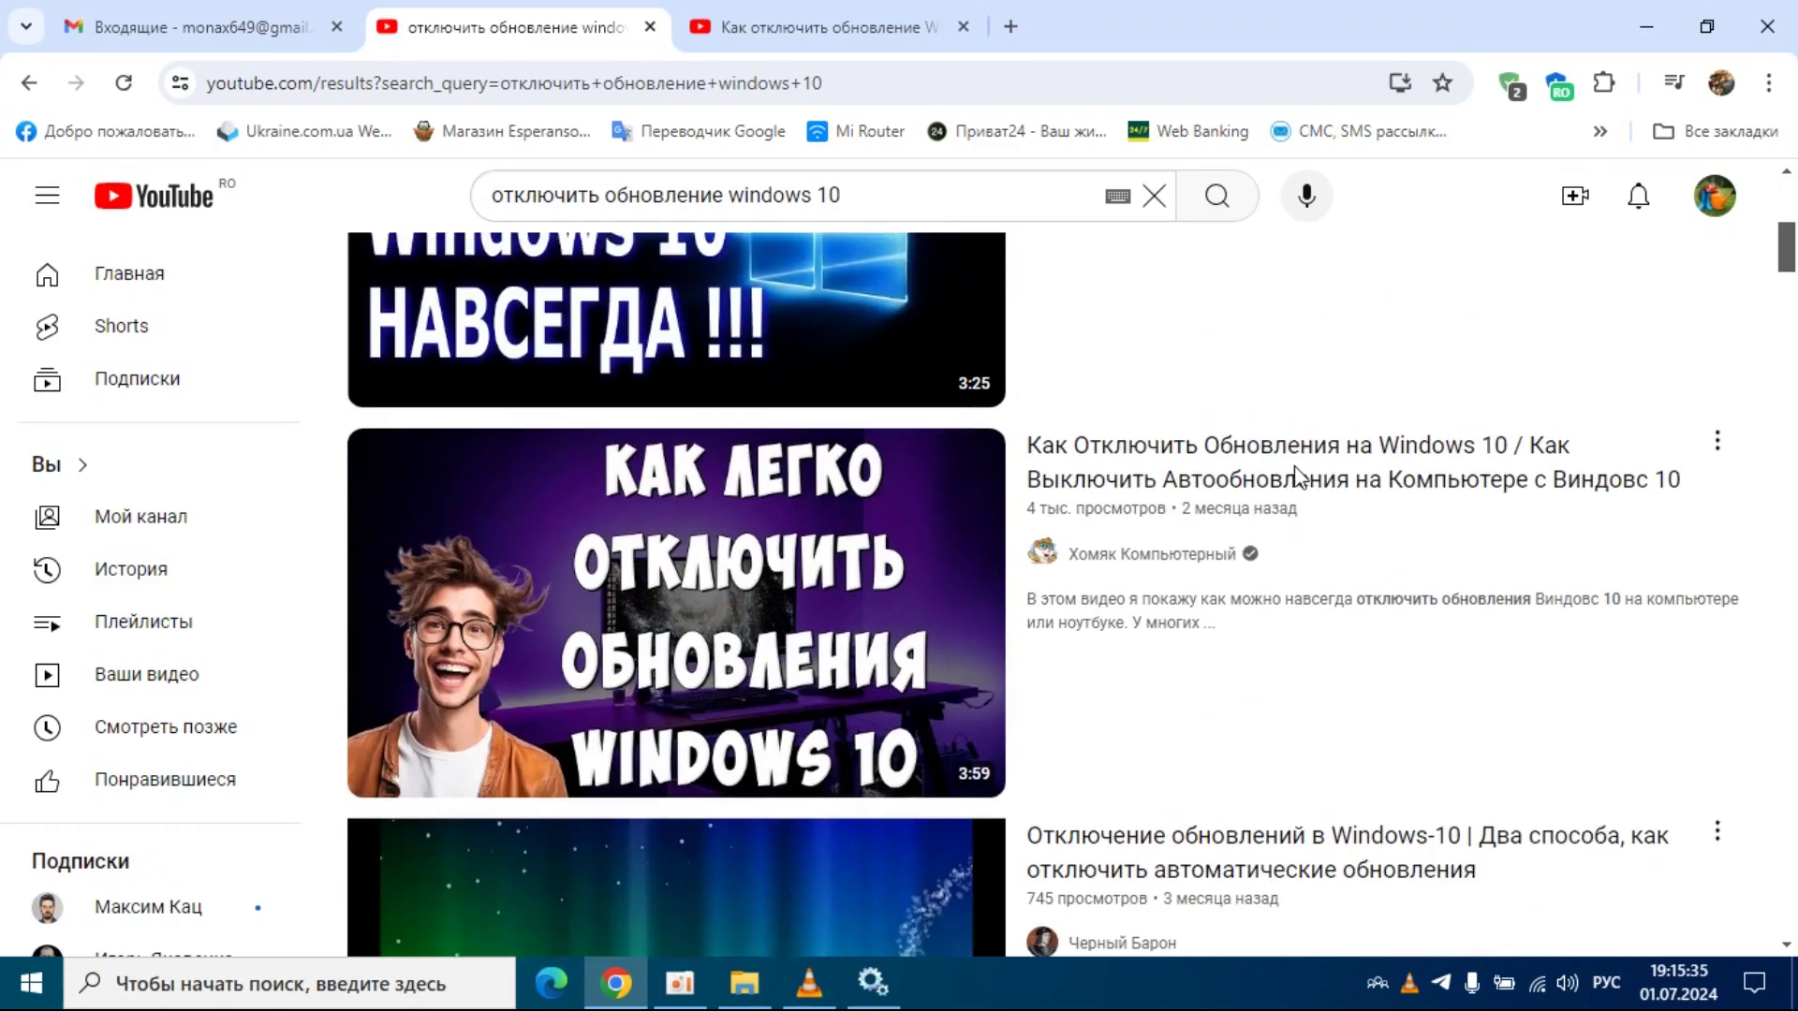
scroll(1297, 477, "up", 7)
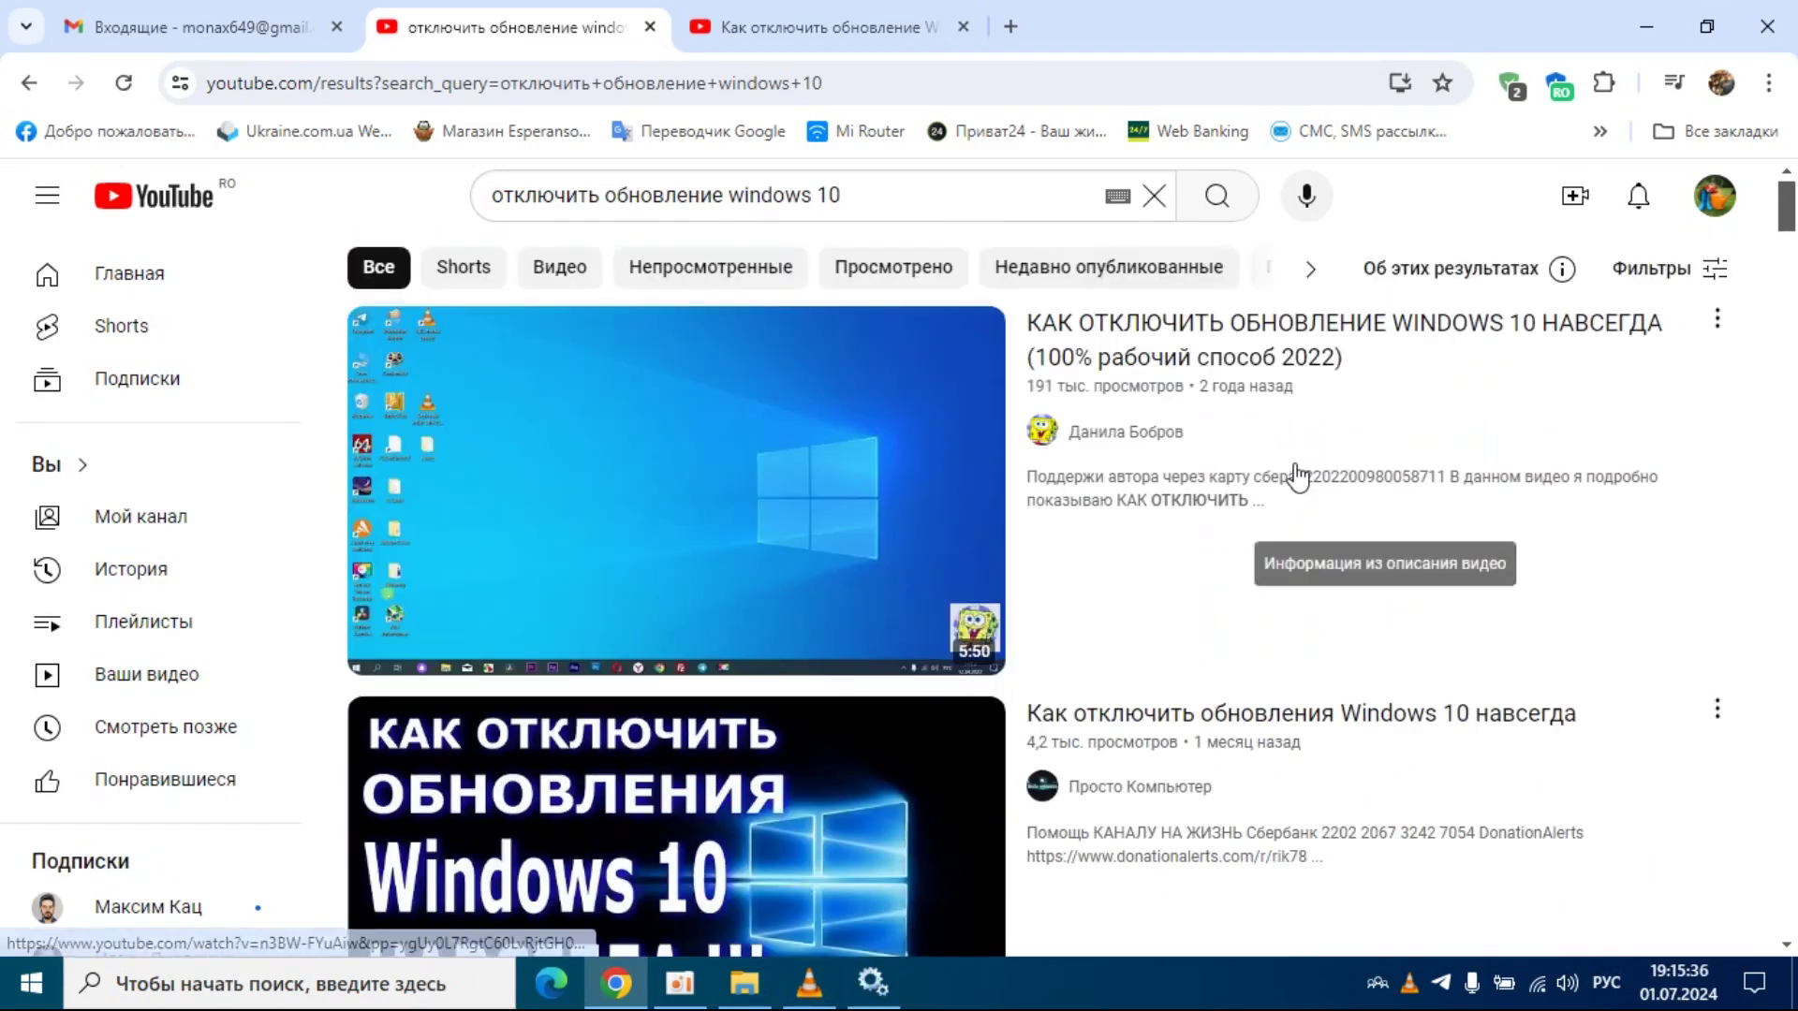
left_click(1642, 30)
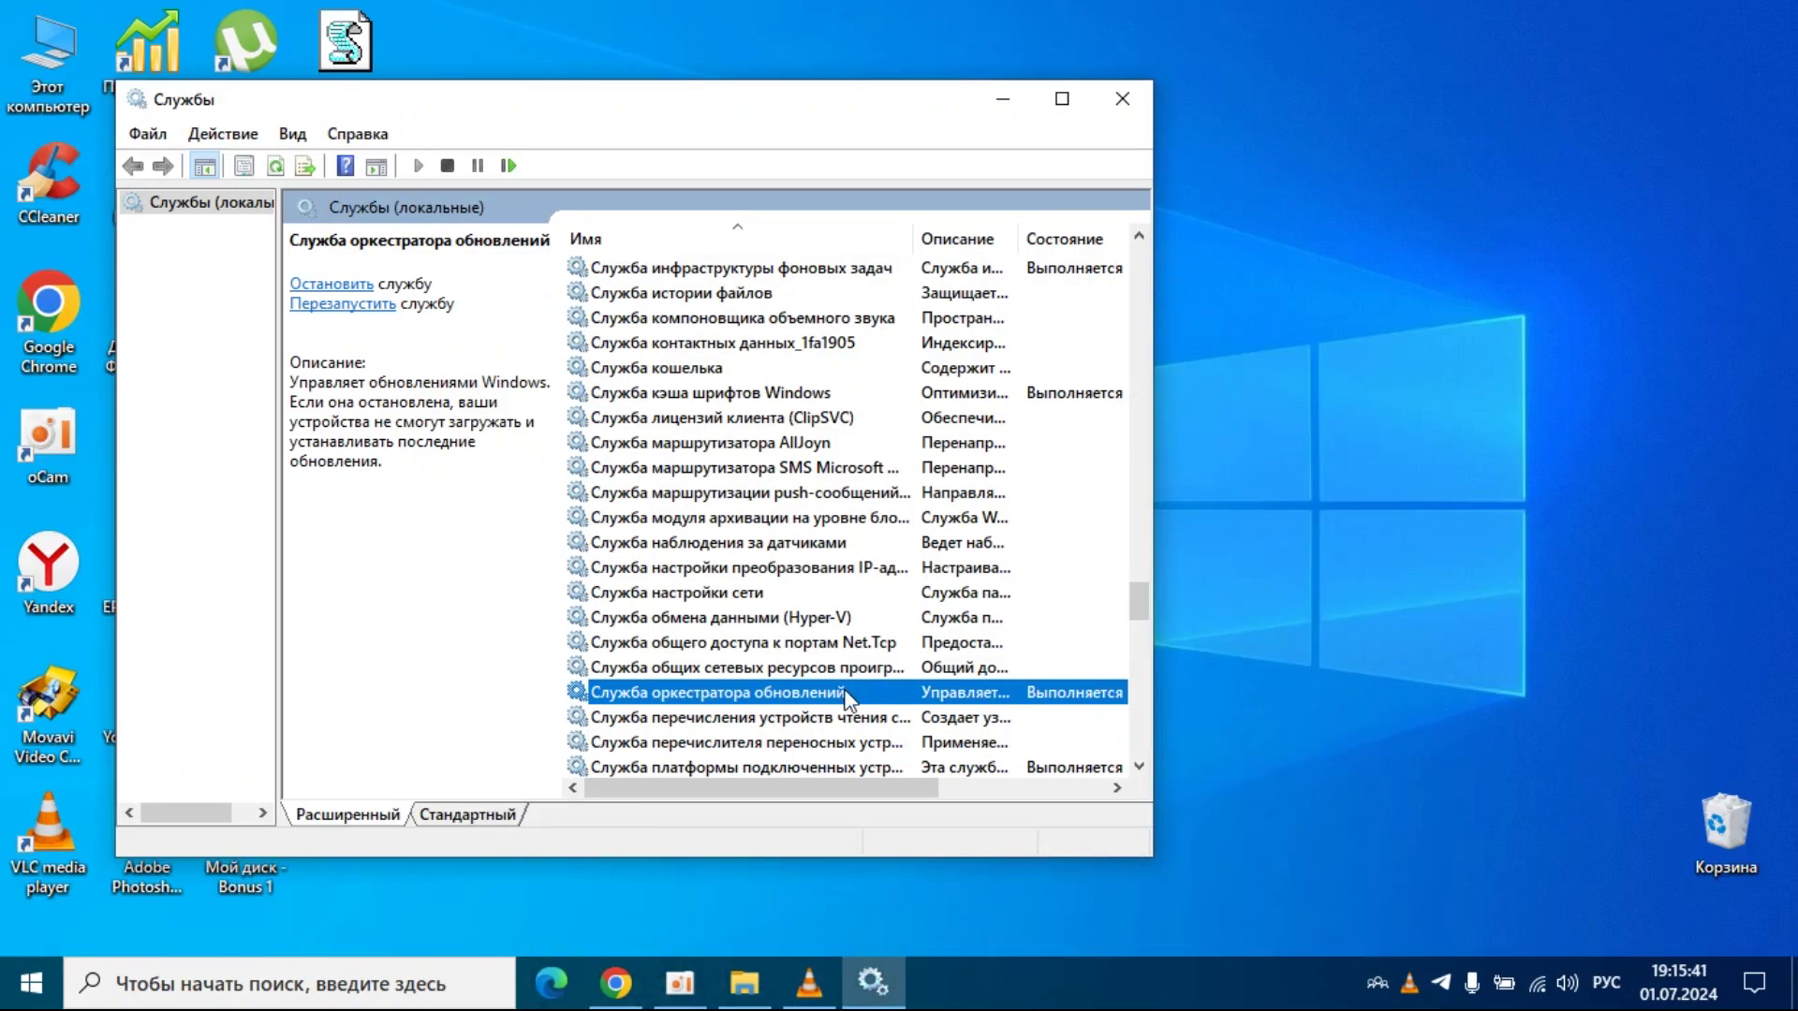